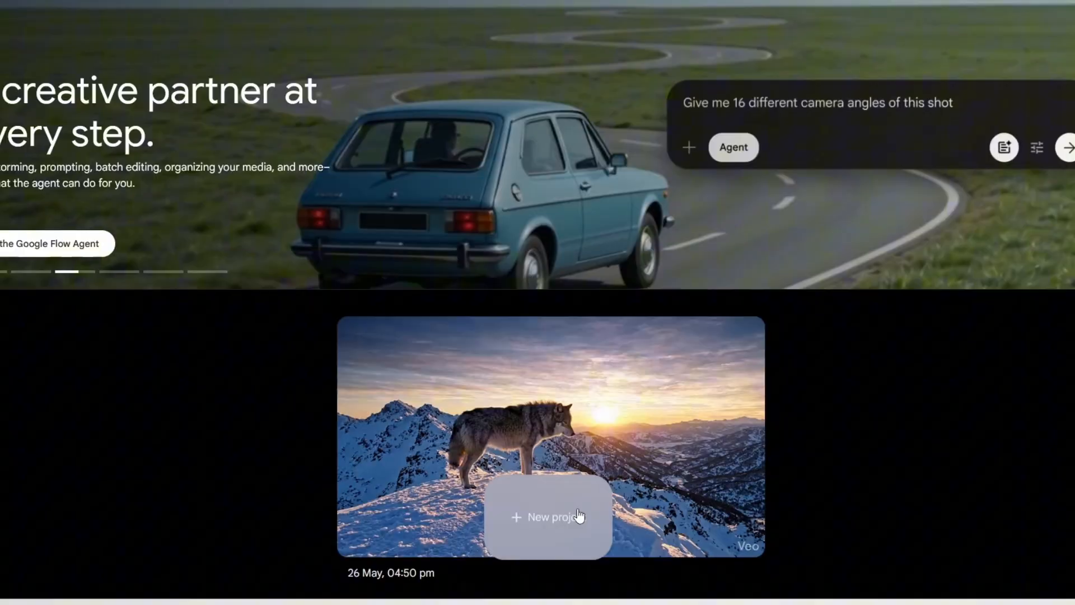
# Create a new project and rename it "Character Tutorial".
pyautogui.click(575, 525)
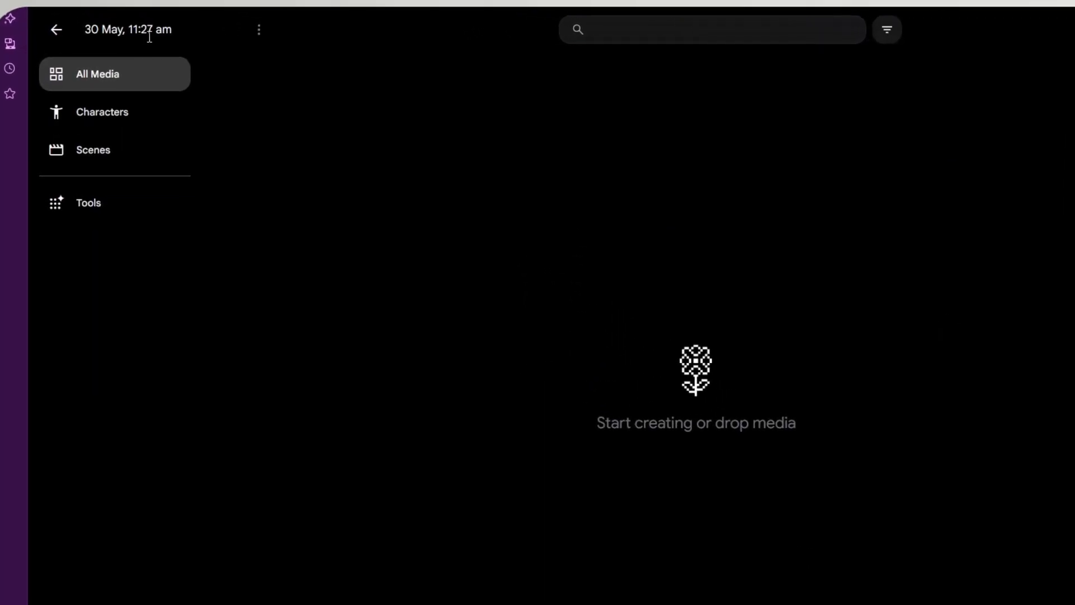
pyautogui.click(150, 31)
pyautogui.press('BackSpace')
pyautogui.write('Character Tutorial')
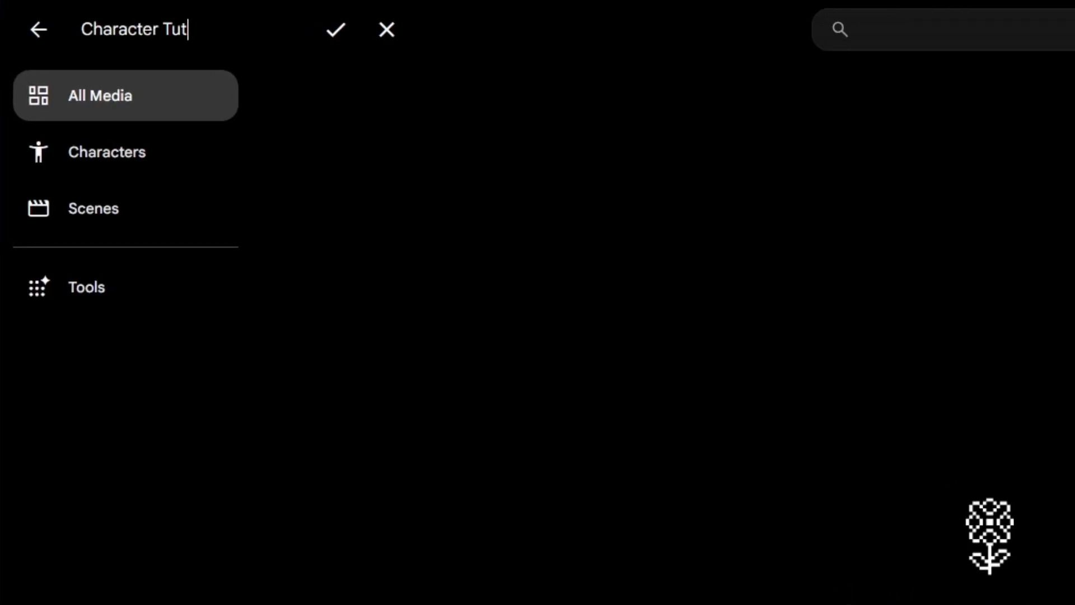
pyautogui.click(320, 29)
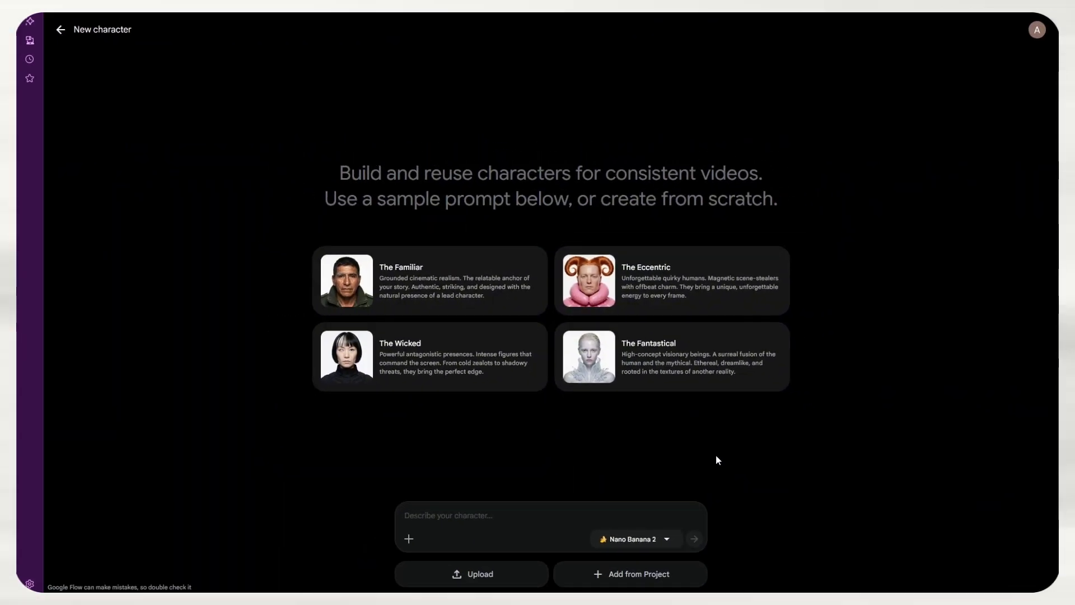
# Extend The Familiar prompt with a confident, clean-shaven young Indian man in his late 20s, short dark hair, navy blue hoodie, warm brown eyes, friendly expression, photorealistic.
pyautogui.click(399, 284)
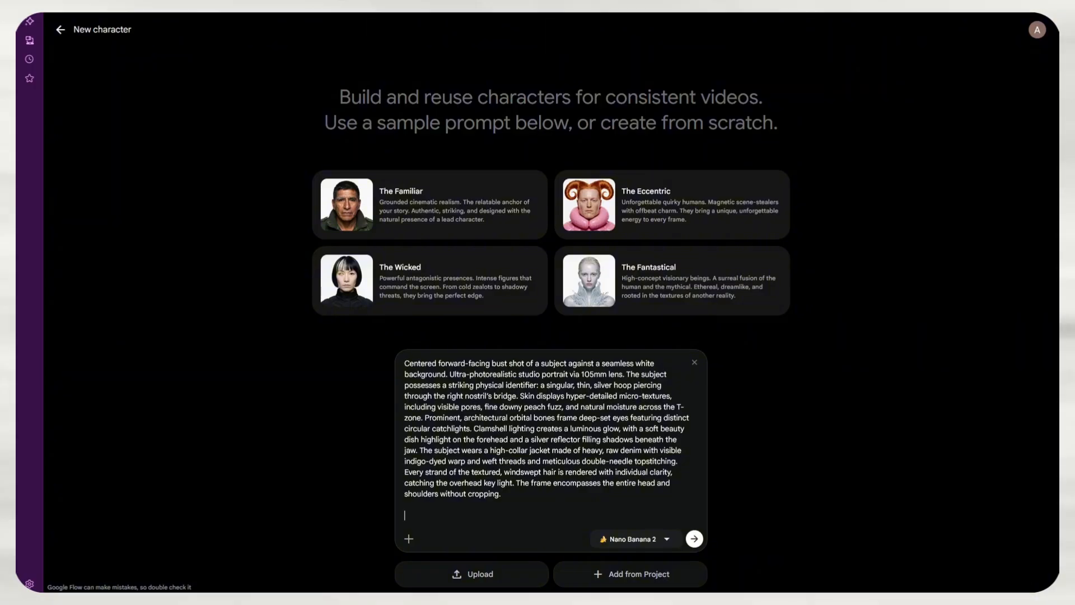
pyautogui.write('A confident')
pyautogui.write(' young Indian man in his late 20s, short dark hair, wearing a navy ')
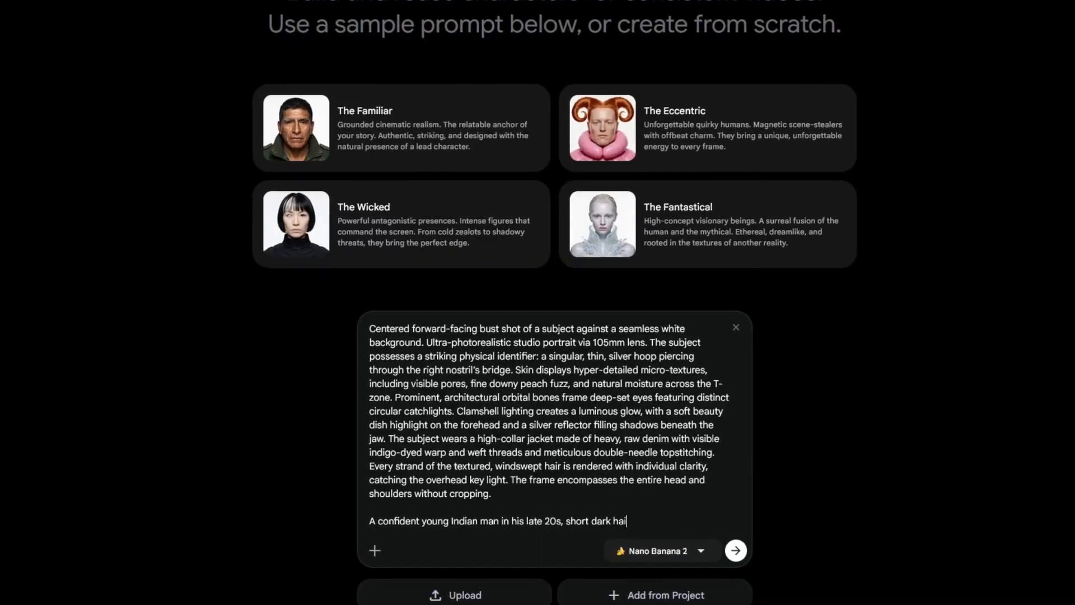
pyautogui.write('blue hoodie, warm bro')
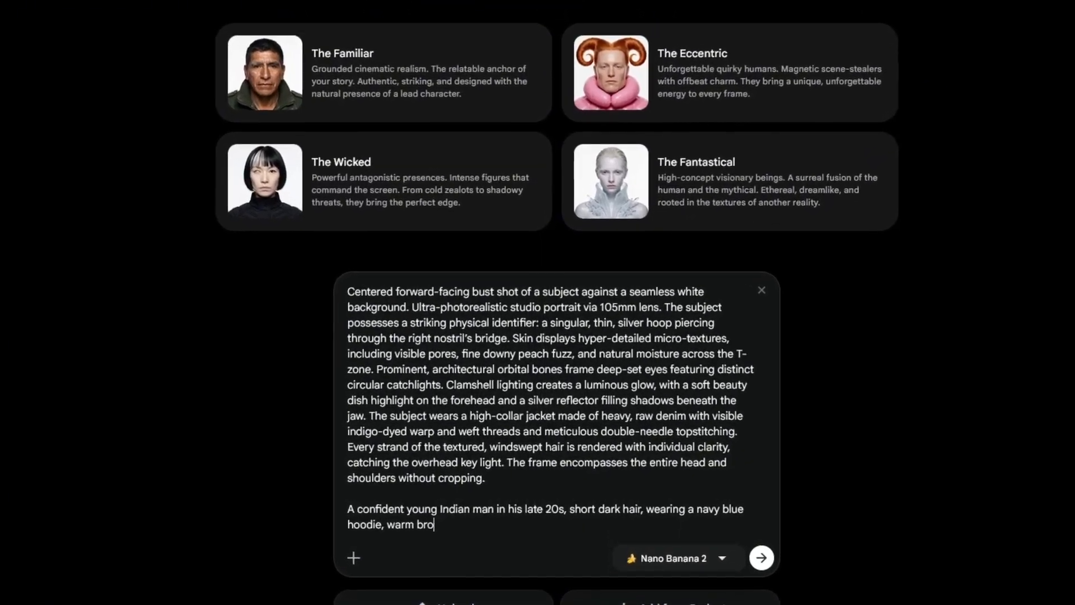
pyautogui.write('wn eyes, friendly expression, clean shaven, photor')
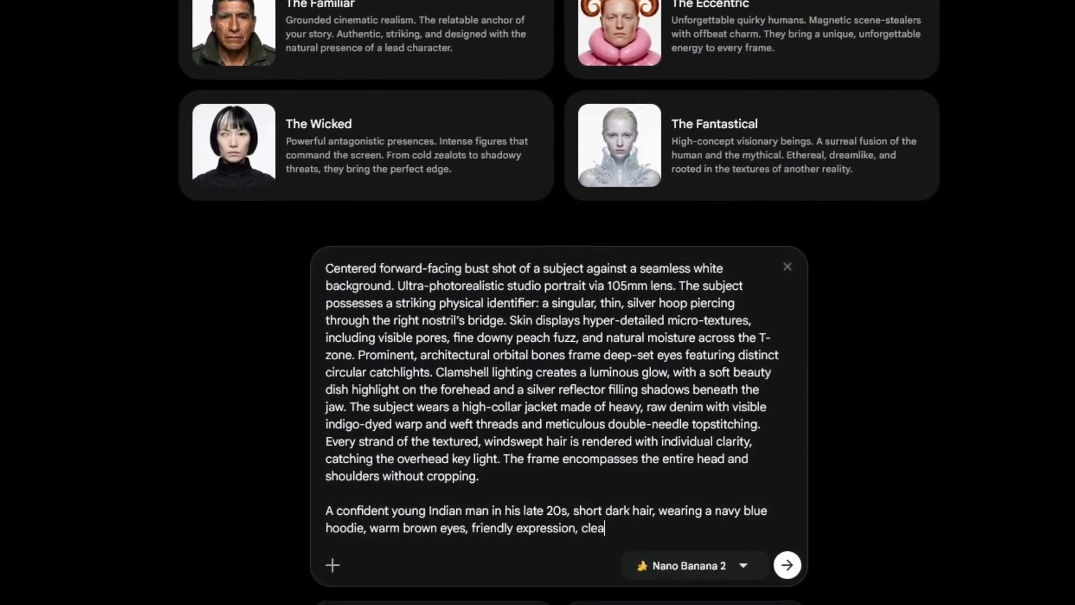
pyautogui.write('ealistic')
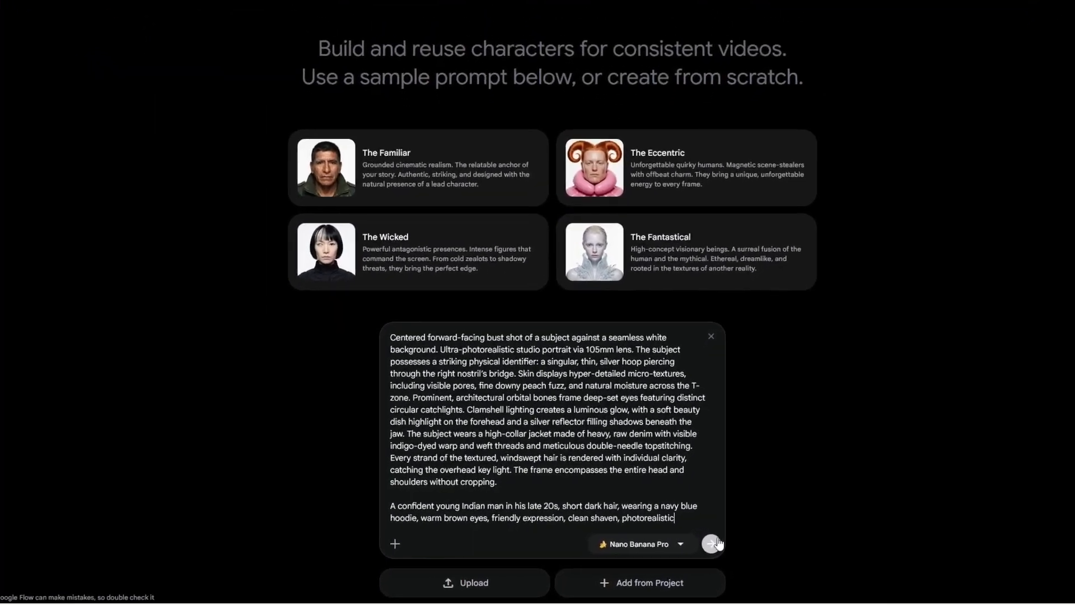
# Set the image model to Nano Banana 2 and generate the young man character from the prompt.
pyautogui.click(689, 549)
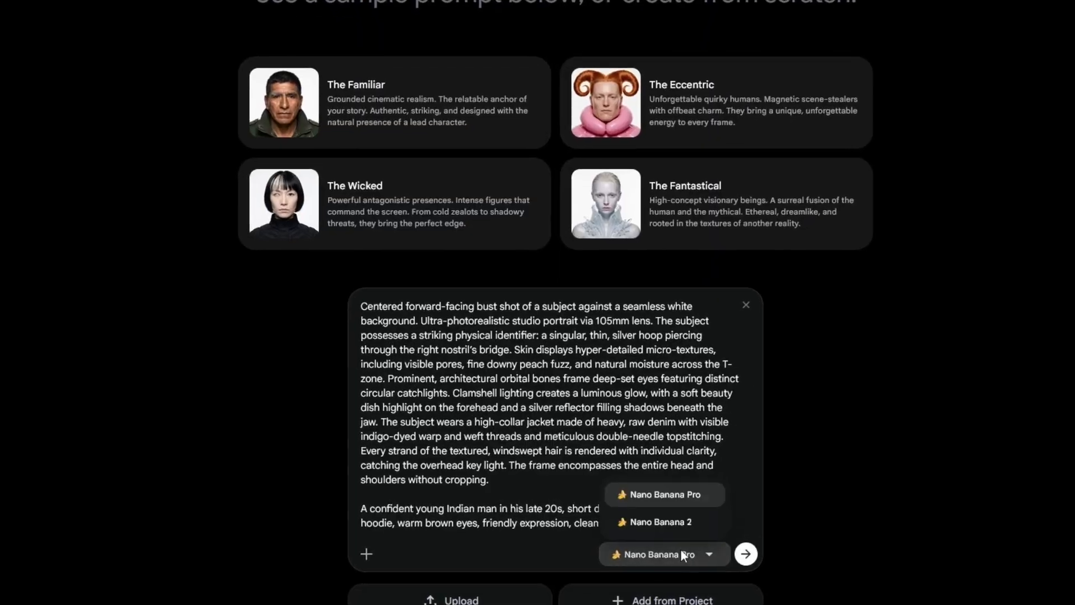
pyautogui.click(663, 526)
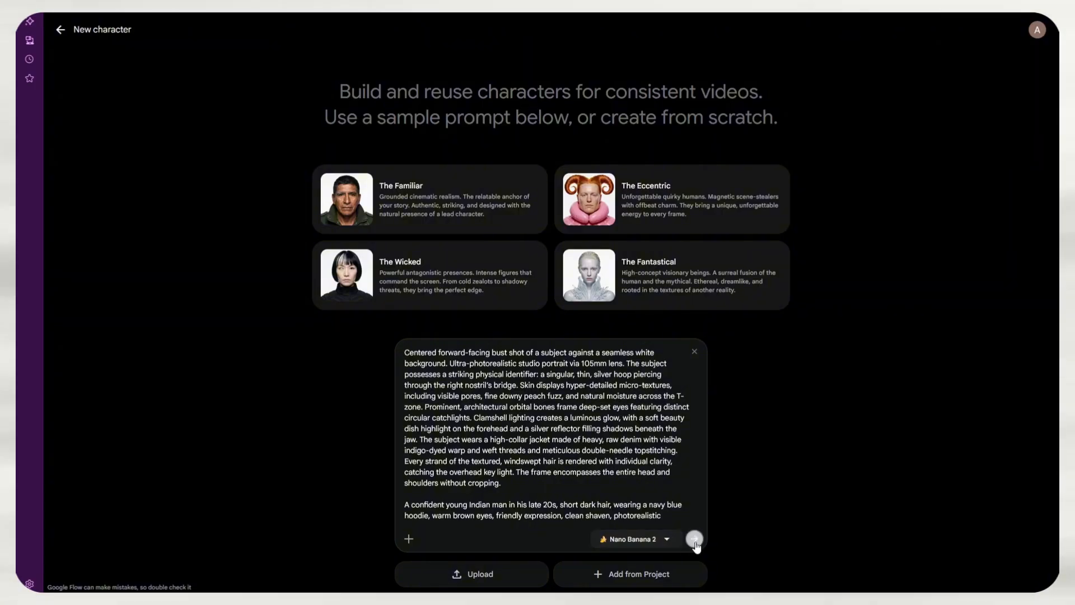
pyautogui.click(695, 539)
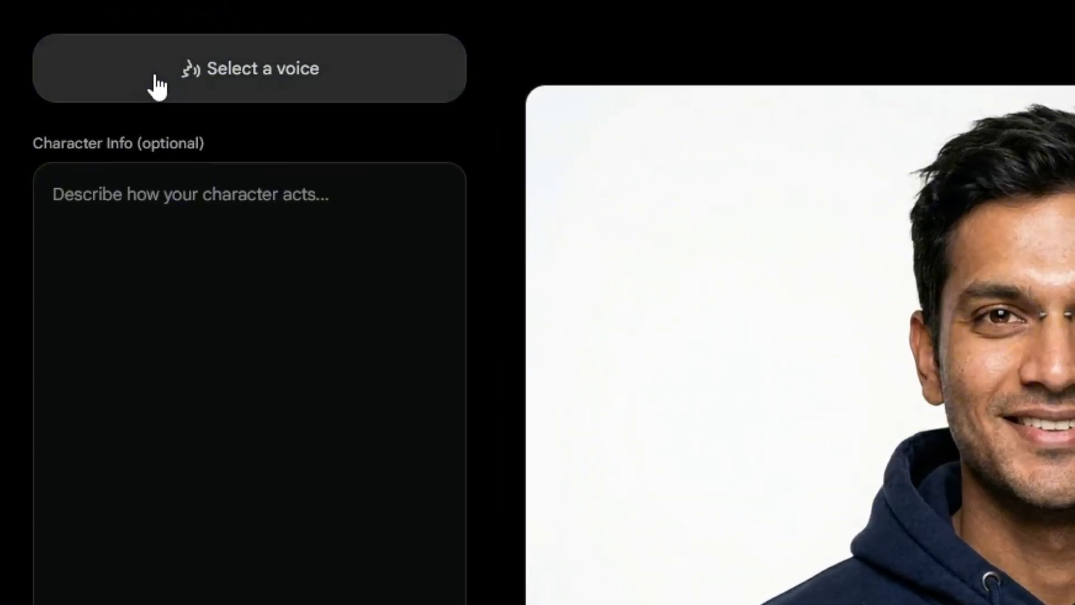
# Give the young man character the Achird voice and replace the untitled character title with a first name.
pyautogui.click(159, 87)
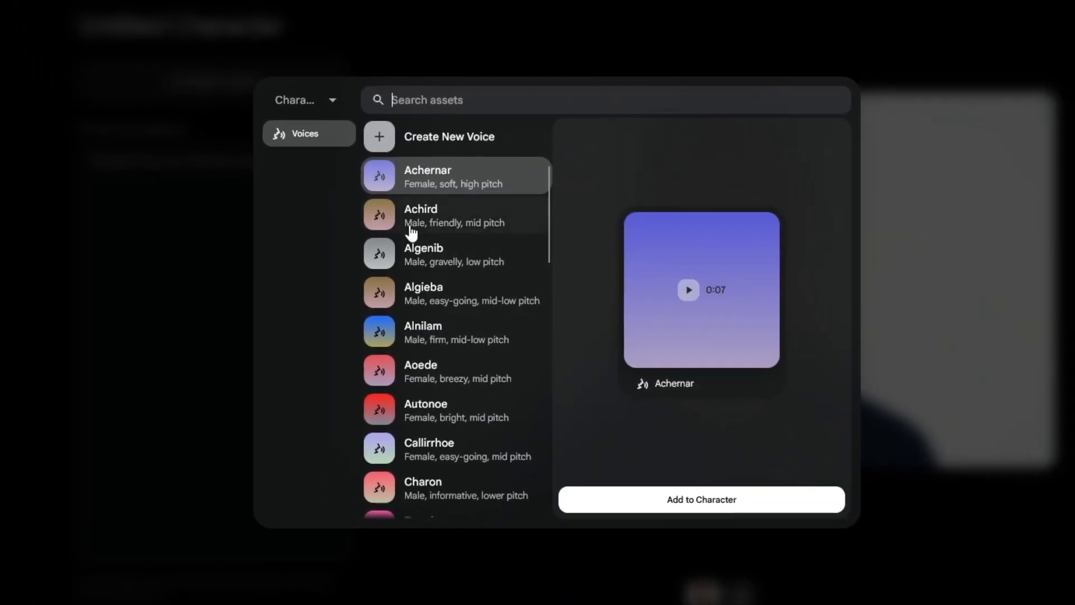
pyautogui.click(427, 231)
pyautogui.click(636, 479)
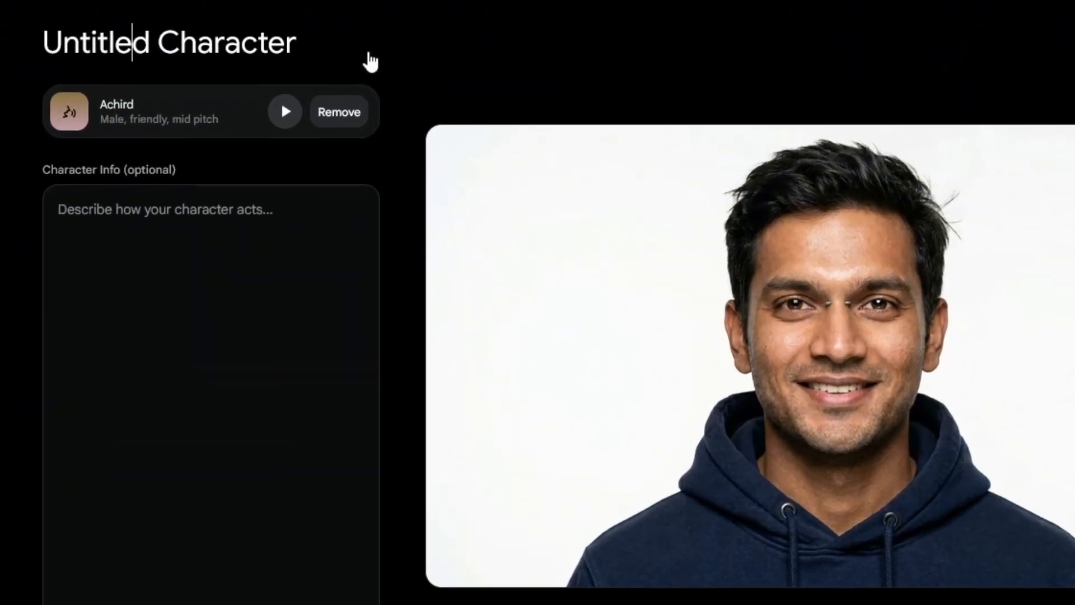
pyautogui.click(349, 92)
pyautogui.write('Arjun')
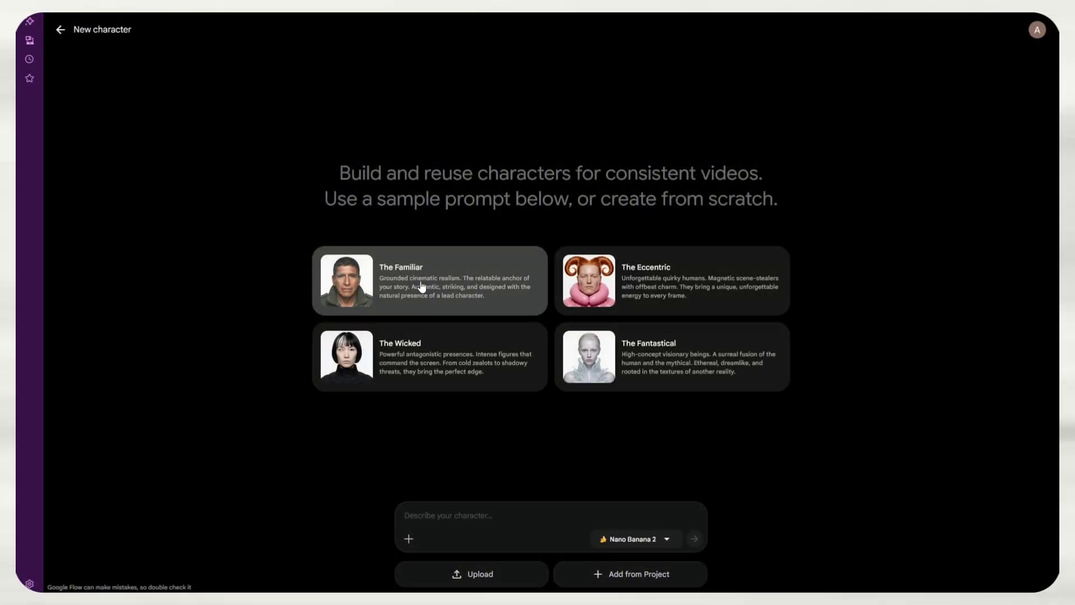
# Generate from The Familiar prompt a cheerful elderly woman, round silver glasses, white curly hair, bright yellow cardigan with small flower patterns, rosy cheeks, warm smile, photorealistic.
pyautogui.click(422, 286)
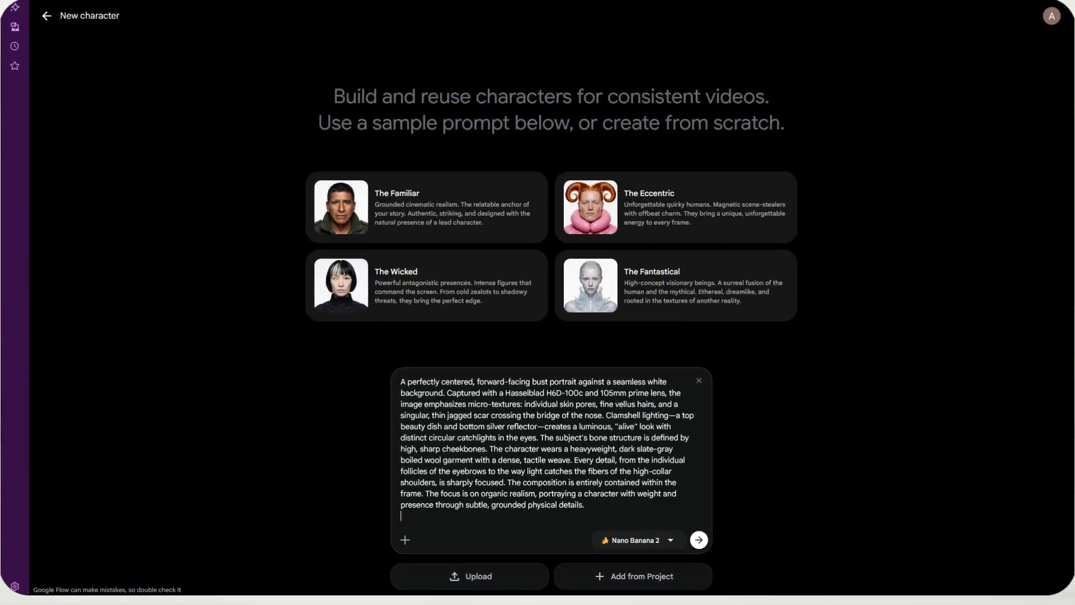
pyautogui.press('Return')
pyautogui.write('A cheerful elderly wo')
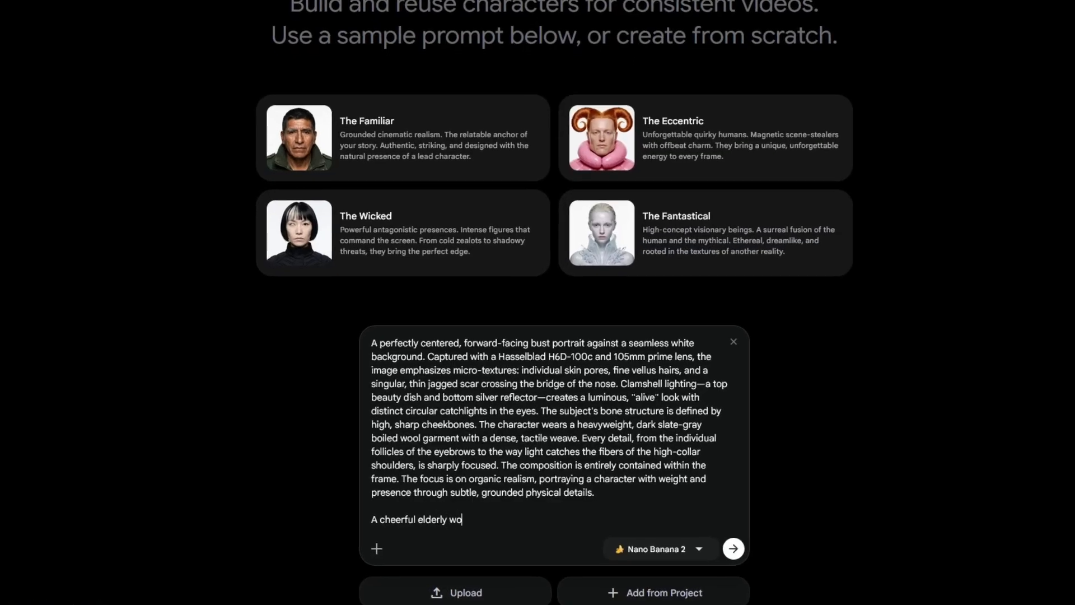
pyautogui.write('man with round silver glasses, white curly ')
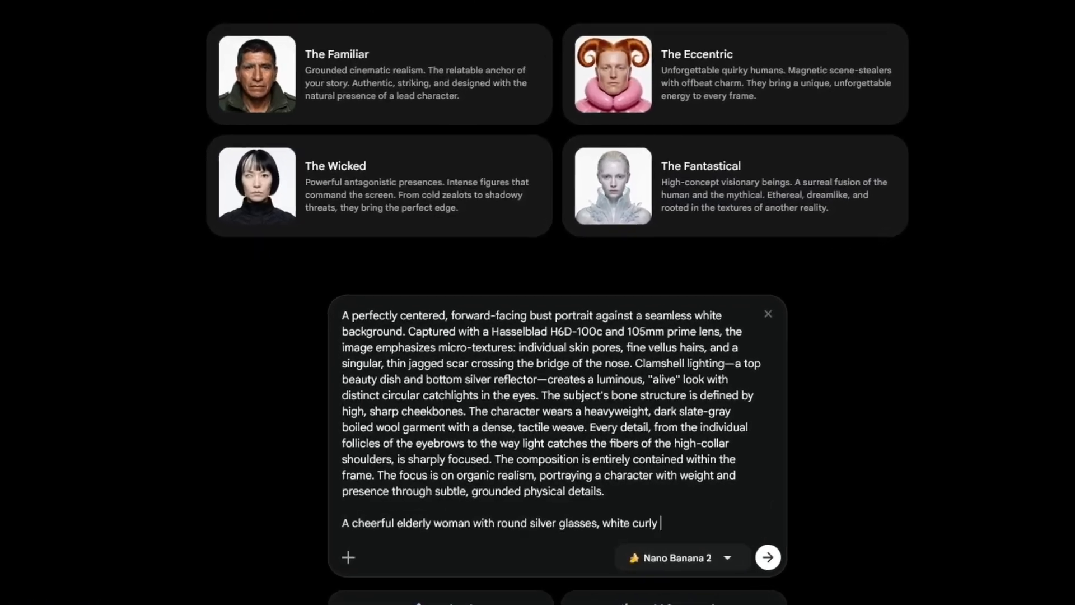
pyautogui.write('hair, wearing a bright yellow cardigan with')
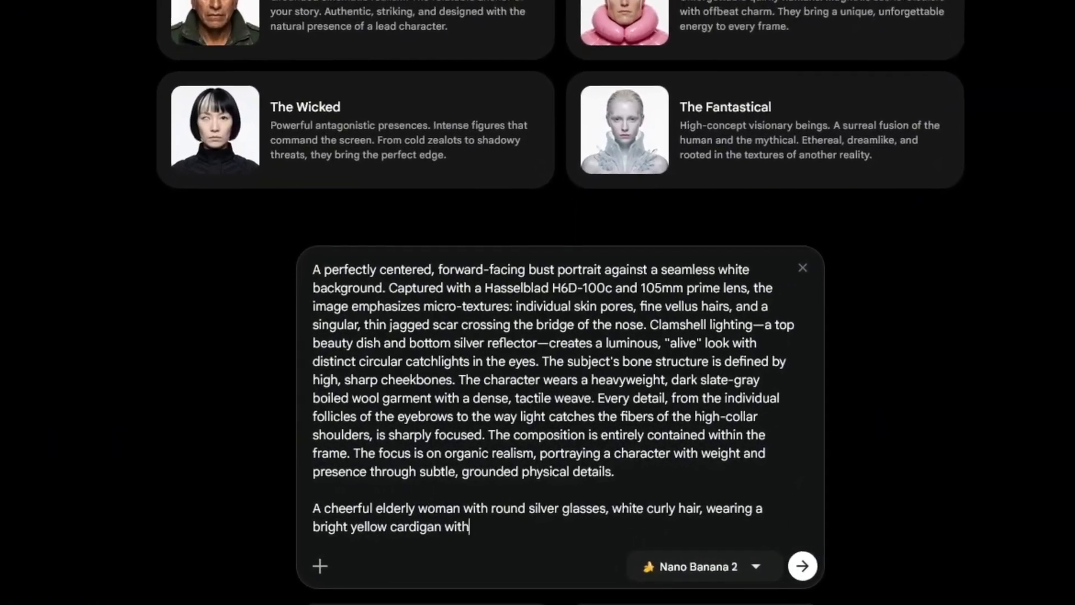
pyautogui.write(' small flower patterns, rosy cheeks, we')
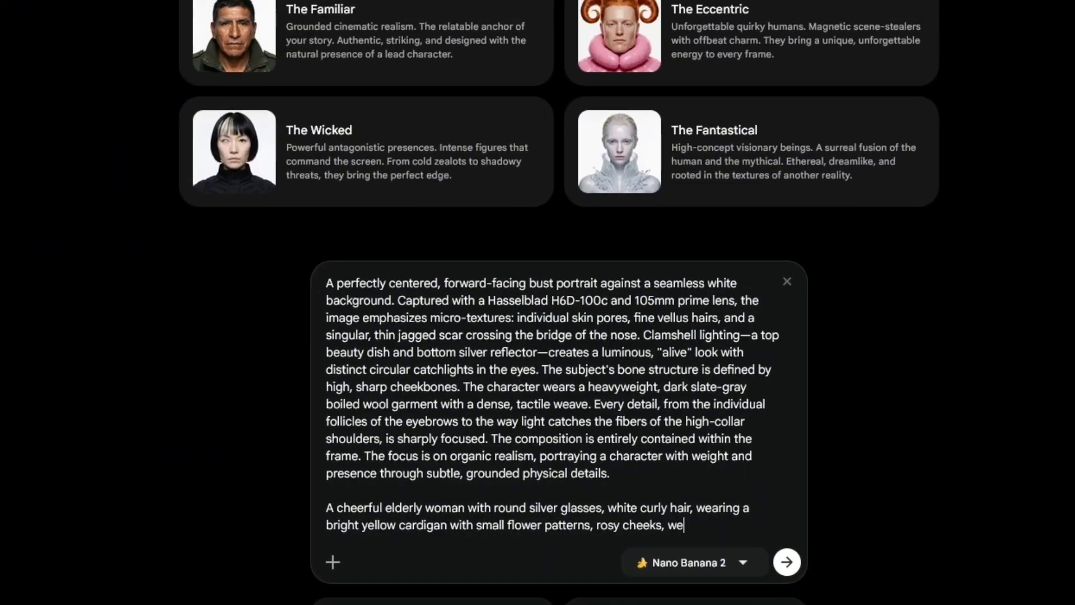
pyautogui.press('BackSpace')
pyautogui.write('arm smile, photorealistic')
pyautogui.press('Return')
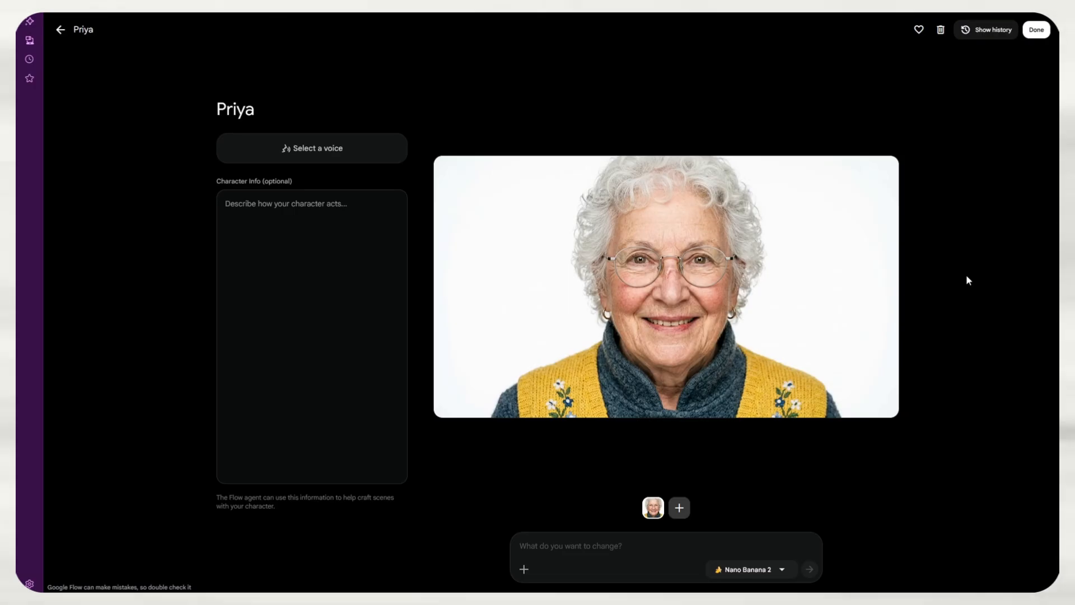
# Assign the Achernar voice (female, soft, high pitch) to the elderly woman character.
pyautogui.click(259, 150)
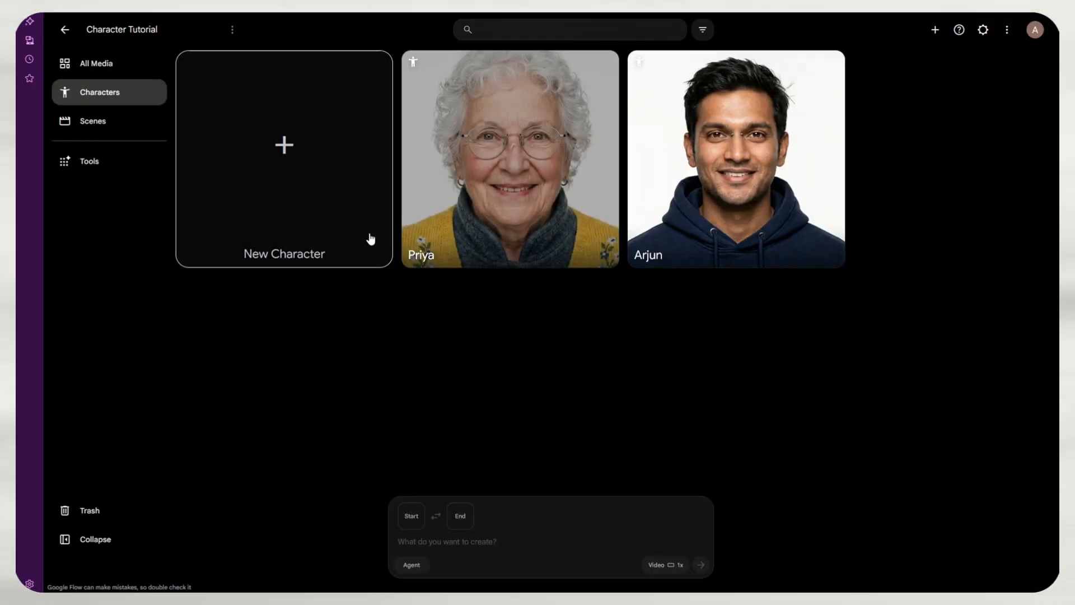
pyautogui.click(504, 213)
pyautogui.click(331, 152)
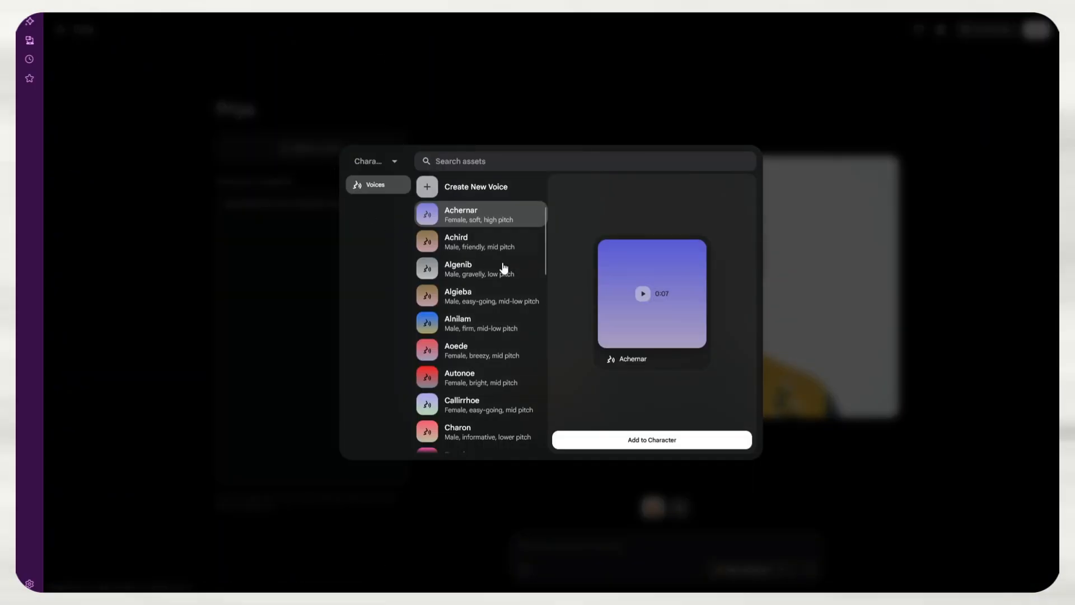
pyautogui.doubleClick(482, 218)
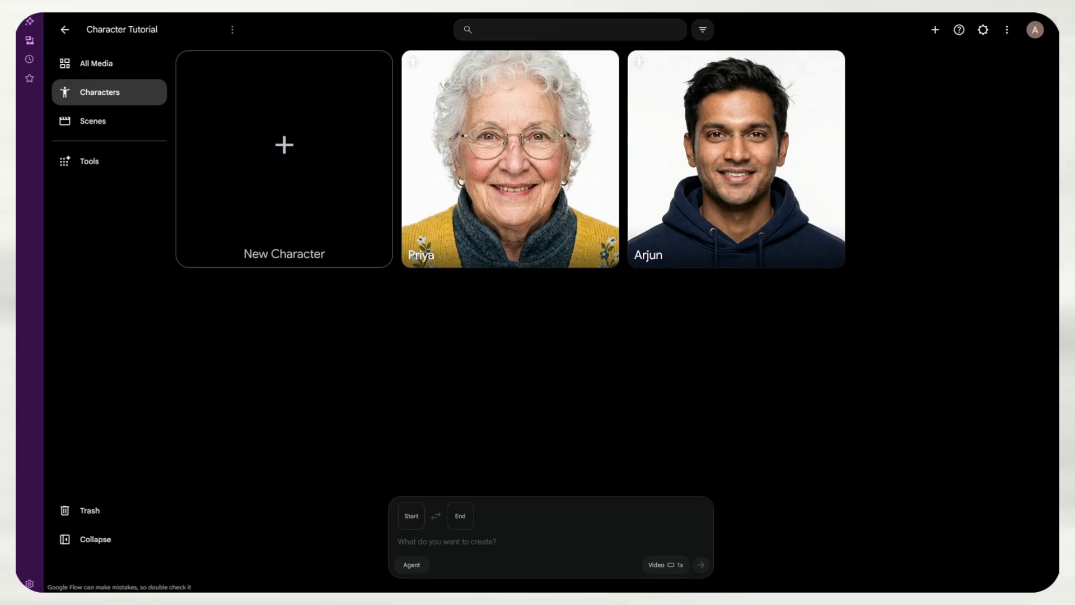
# Reference the young man character, not his source image, in the project's creation prompt using an @ mention.
pyautogui.click(490, 540)
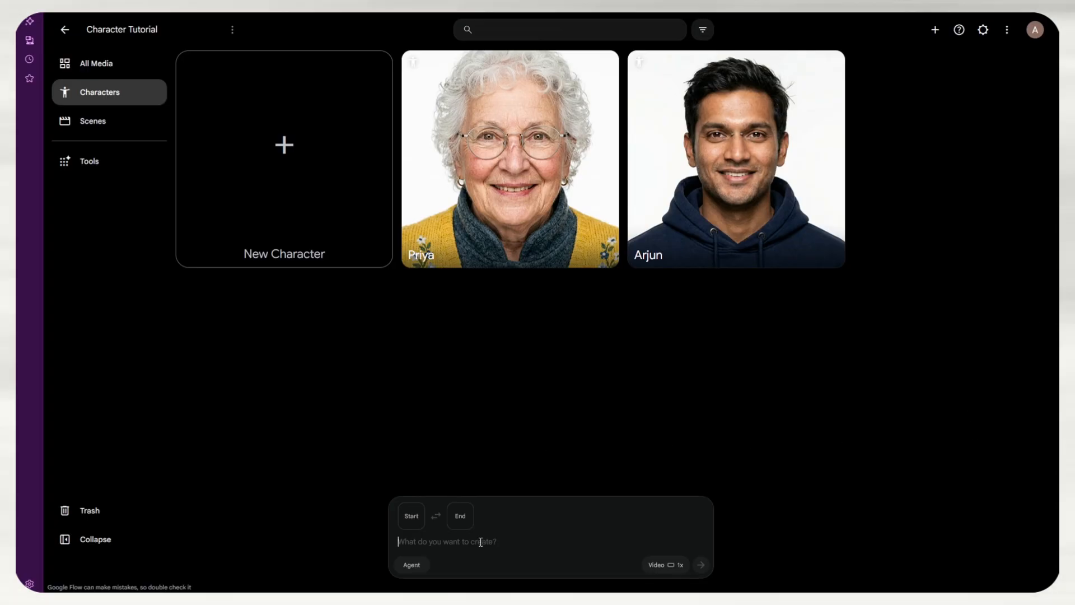
pyautogui.write('@')
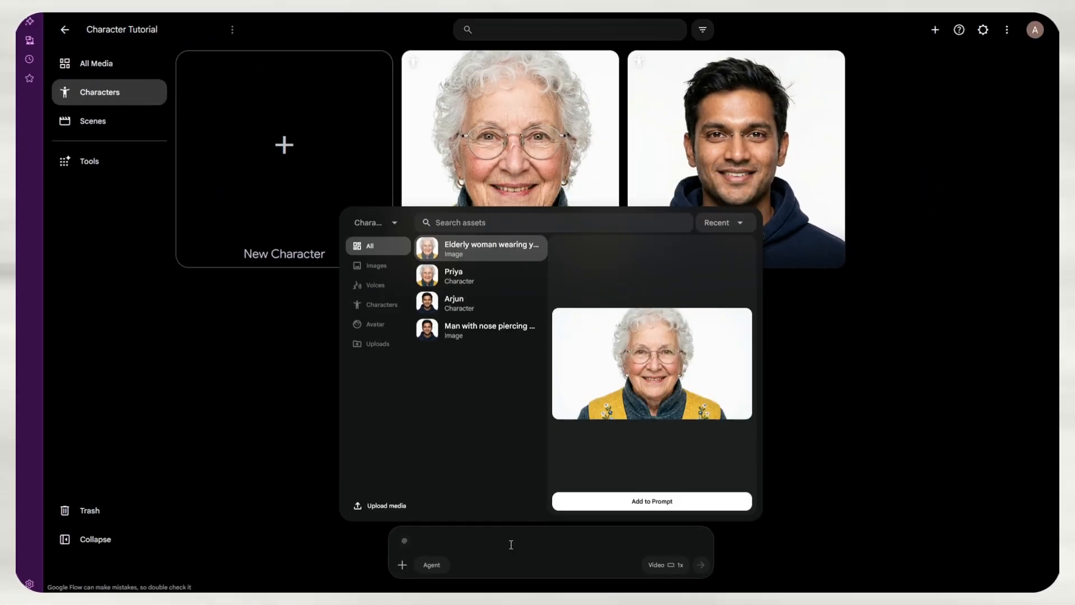
pyautogui.press('Down')
pyautogui.press('Down')
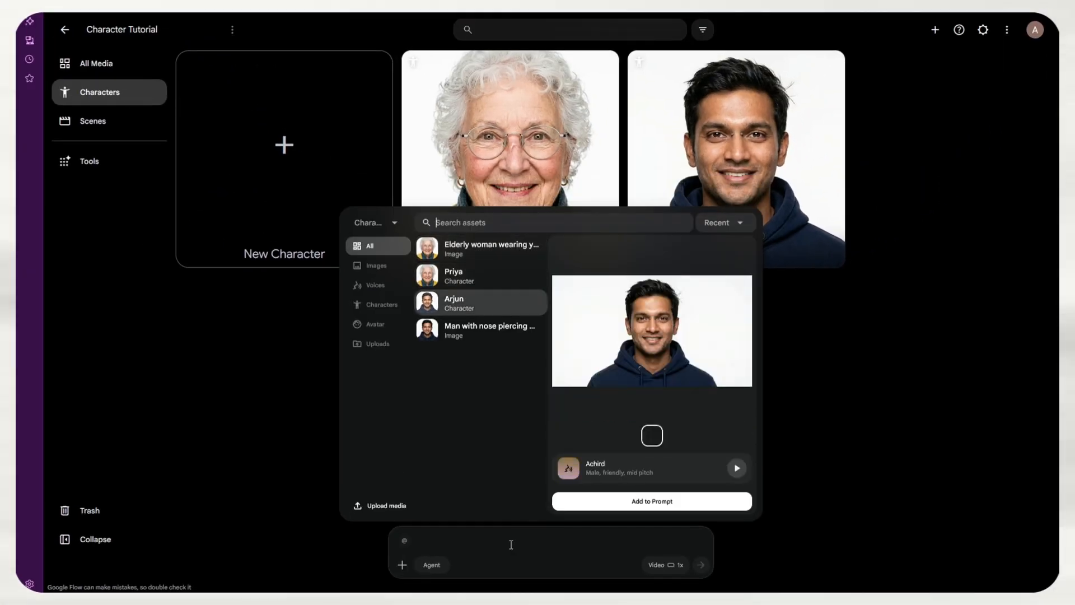
pyautogui.press('Return')
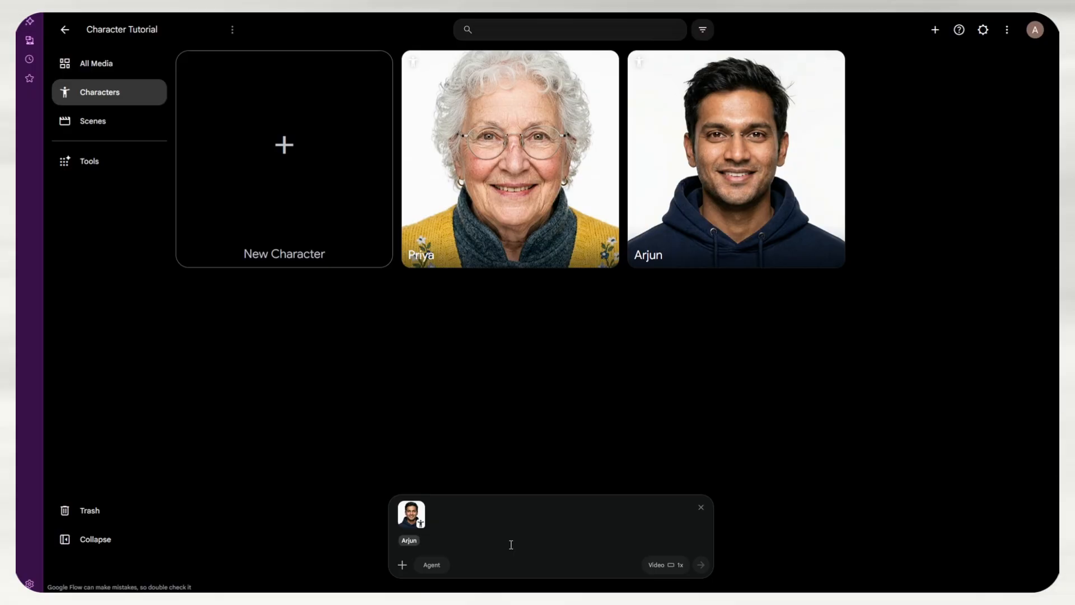
# Complete the prompt with "standing at the top of a mountain at sunrise, dramatic landscape behind him, adventure photography style, golden hour lighting, wide shot, ultra realistic".
pyautogui.write('standing at the top of a mountain at sunri')
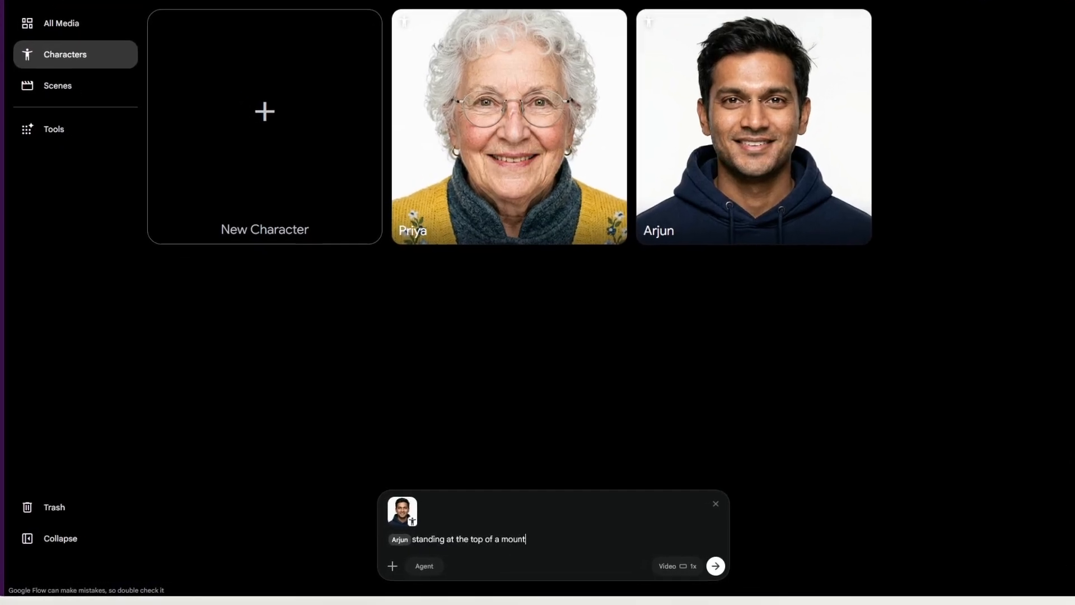
pyautogui.write('se, dramatic,')
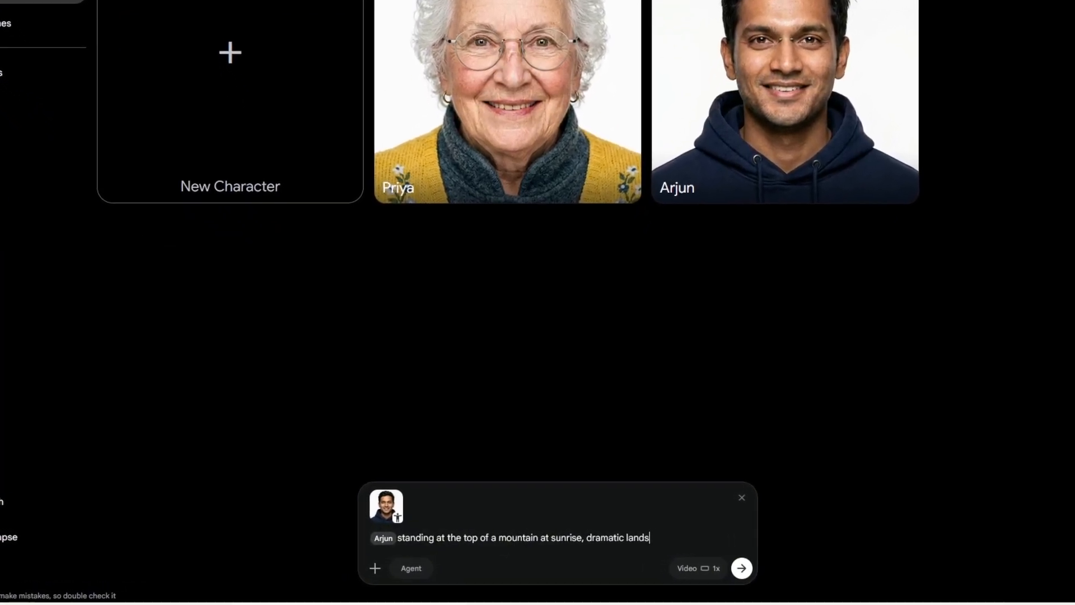
pyautogui.write(' landscape behind him,')
pyautogui.write(' adventure photography style, golden hour li')
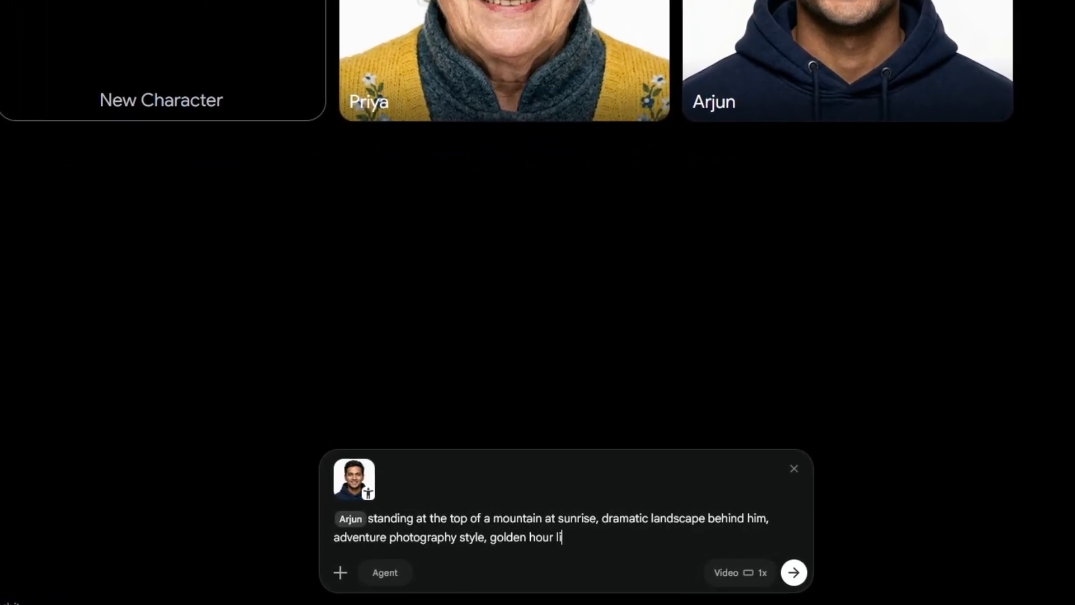
pyautogui.write(' ultra realistic')
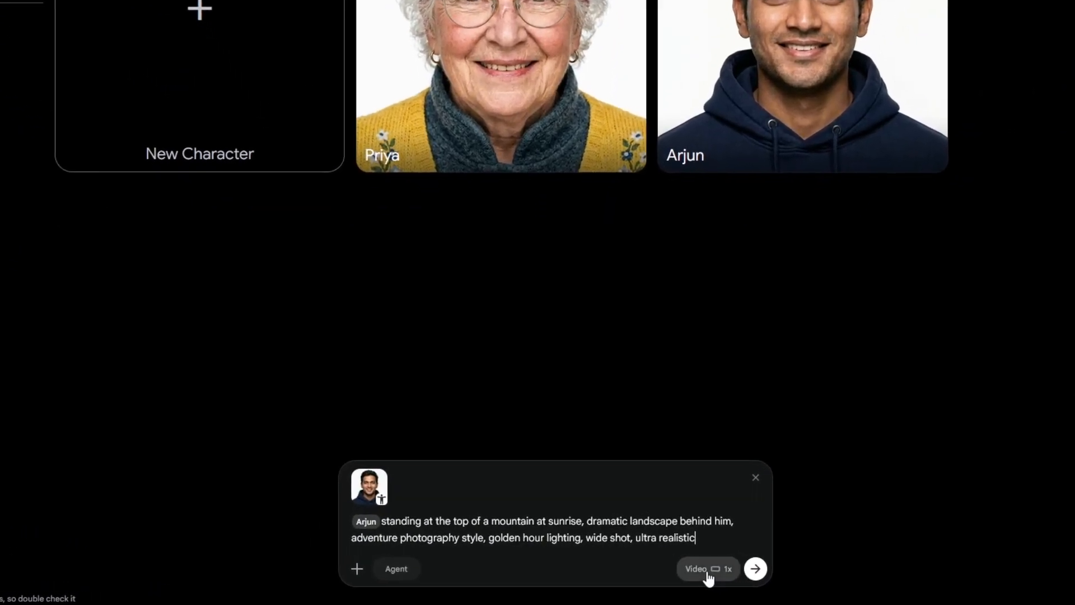
# Switch the output type to Image and generate the mountain sunrise scene.
pyautogui.click(689, 567)
pyautogui.click(590, 416)
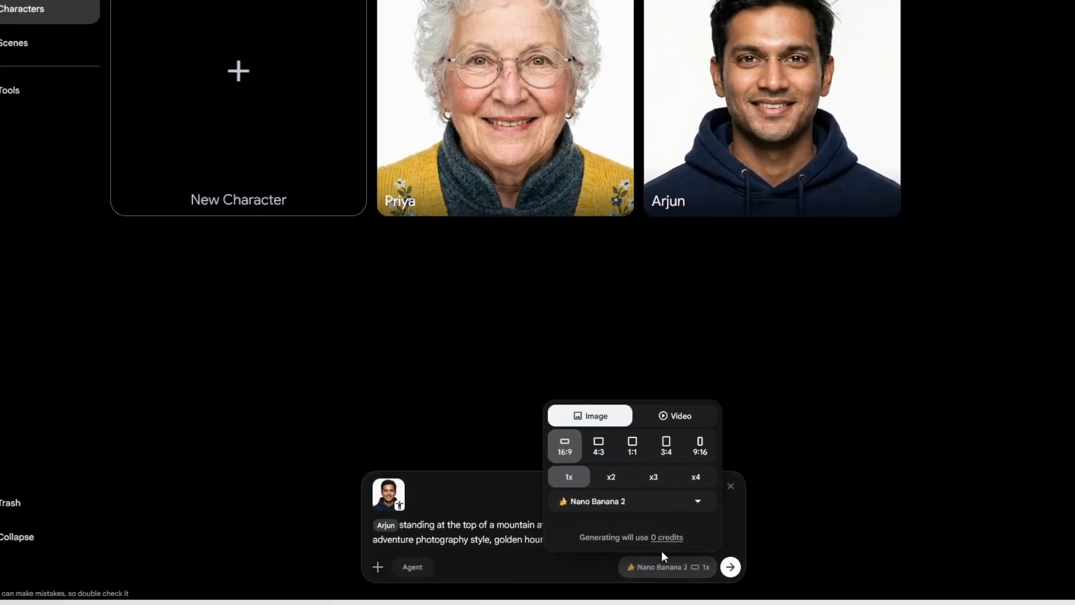
pyautogui.click(730, 567)
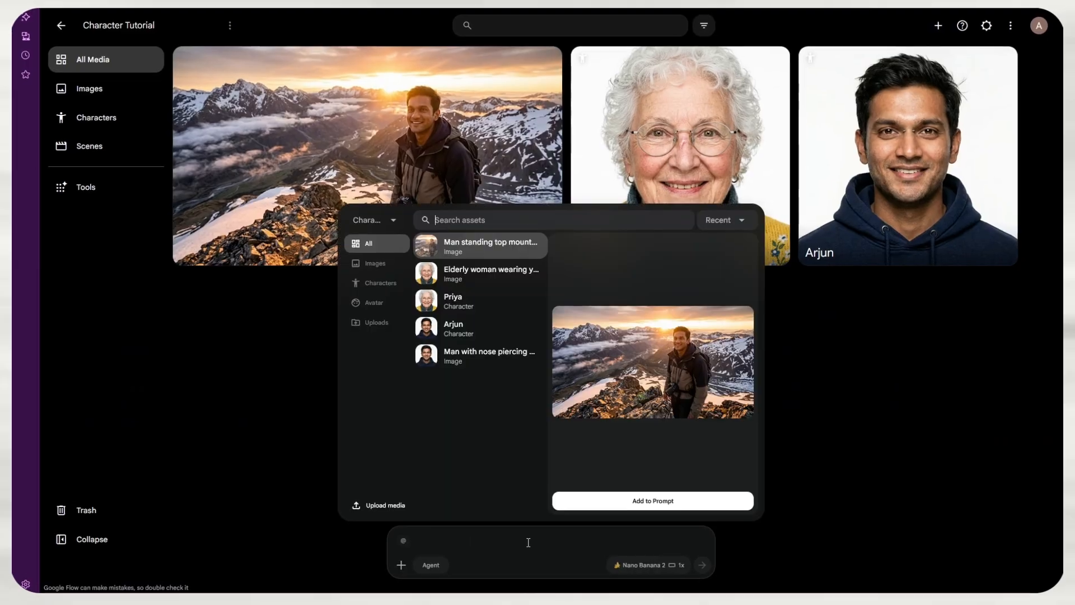
# Reference the young man character in a new prompt and begin it with "sitting at a wooden desk in a cozy home library, warm lamp lighting".
pyautogui.click(652, 497)
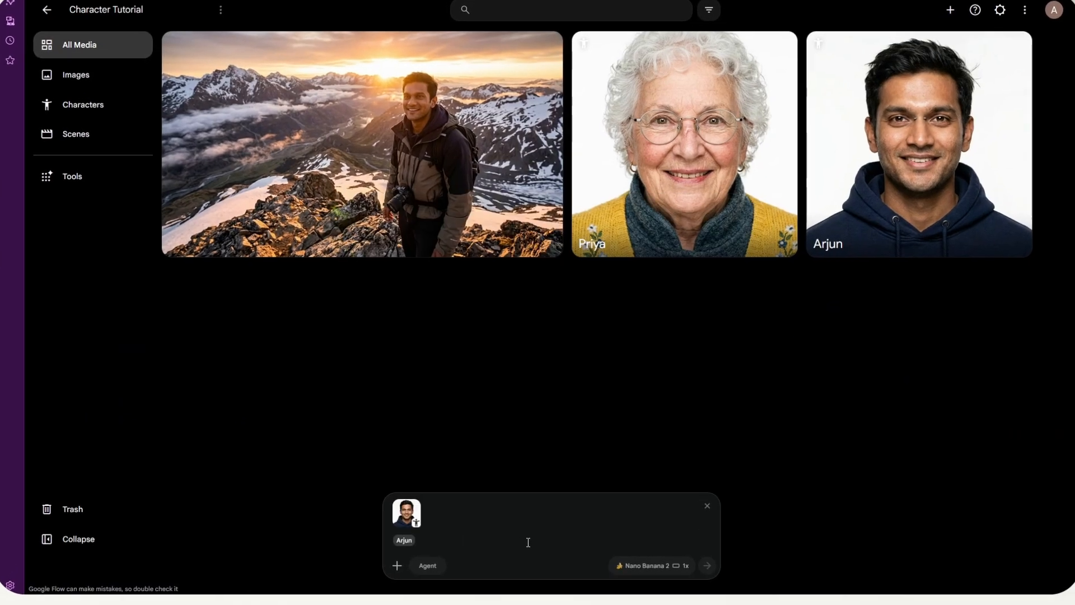
pyautogui.write('sitting at a wooden desk in')
pyautogui.write(' a cozy home library, warm lamp lighting')
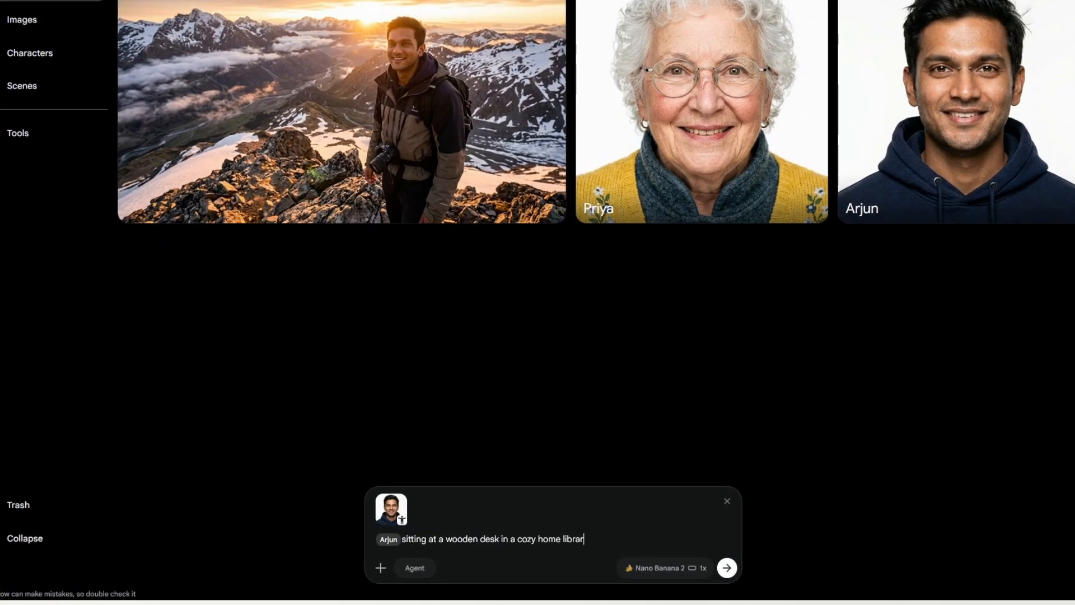
# Complete the prompt with "surrounded by books, focused expression, looking at an open book, lifestyle photography, shallow depth of field" and generate the library image.
pyautogui.write(', surrounded by books, focused expres')
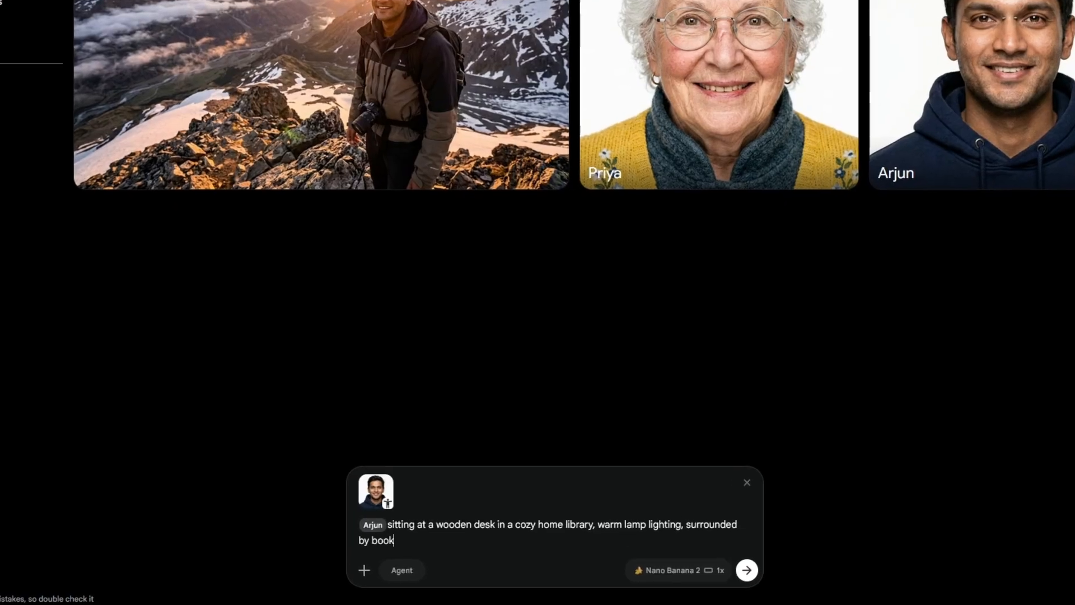
pyautogui.write('sion, looking at an open boo')
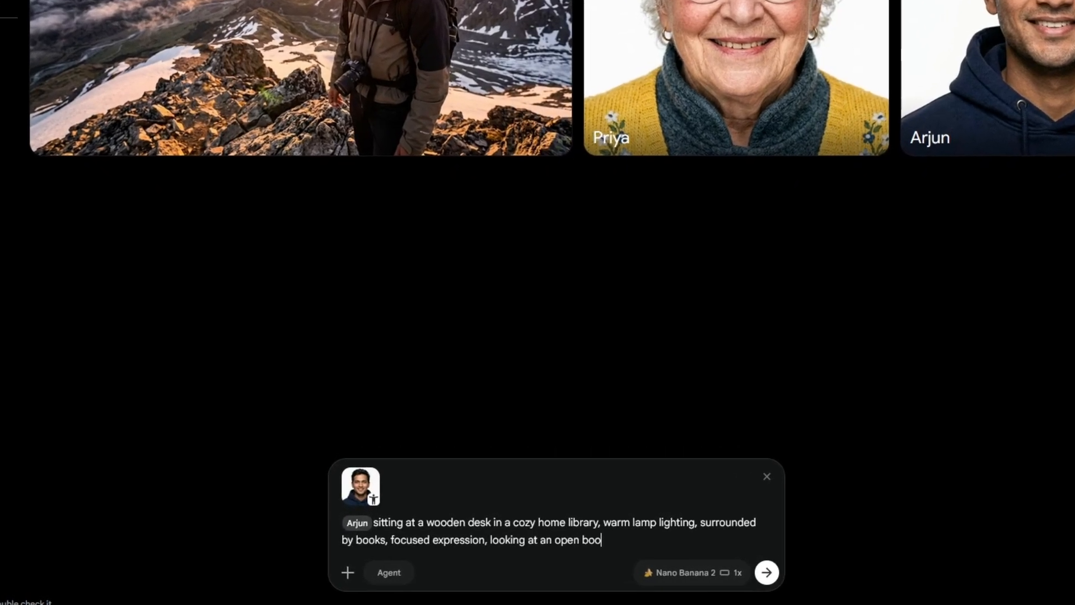
pyautogui.write('k, lifestyle photography, shallow depth of field')
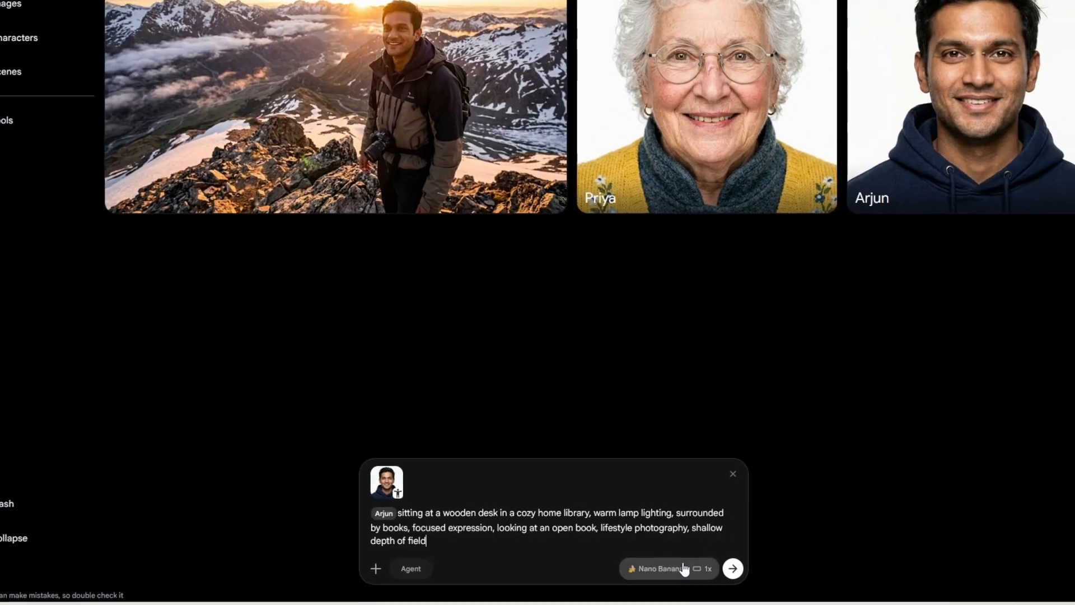
pyautogui.click(791, 575)
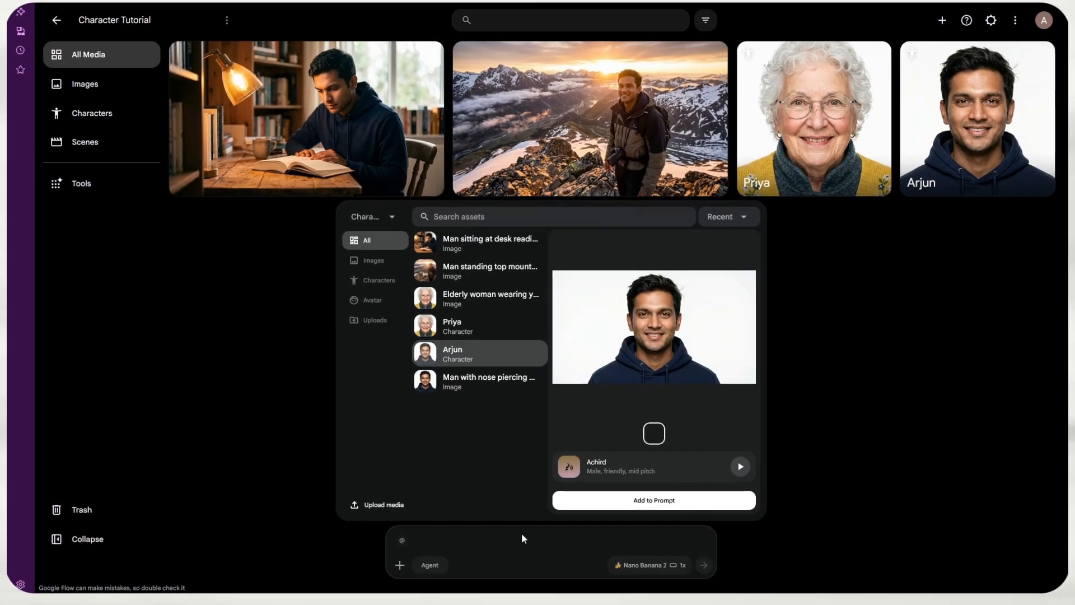
# Reference the young man character in a new prompt and begin it with "walking through a busy Mumbai street market at night, colourful lights".
pyautogui.press('Return')
pyautogui.write('walking through a busy M')
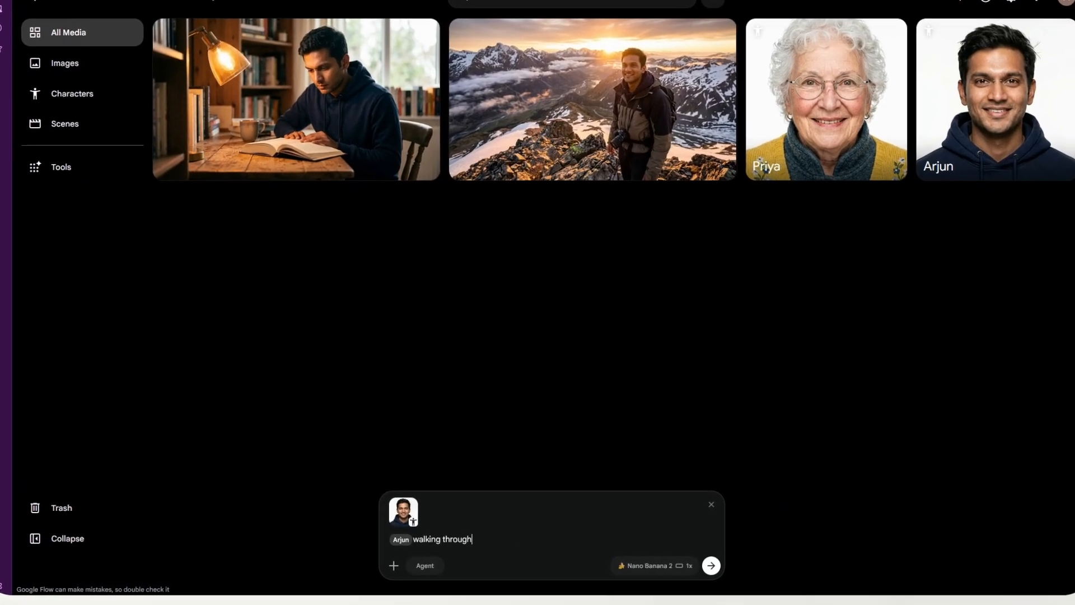
pyautogui.write('umbai street market at night, co')
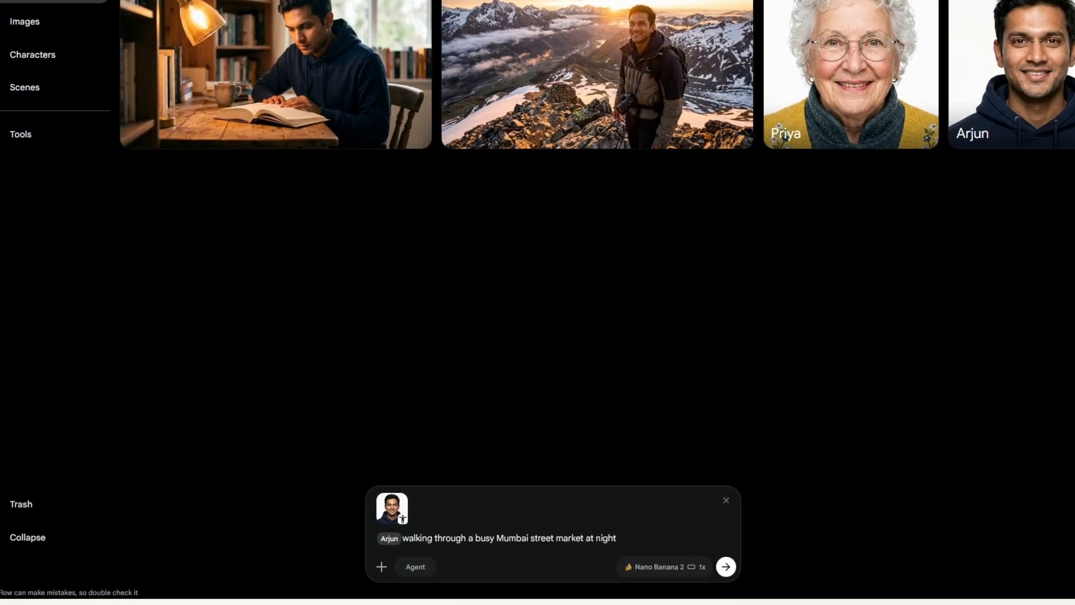
pyautogui.write('lourful lights, street fo')
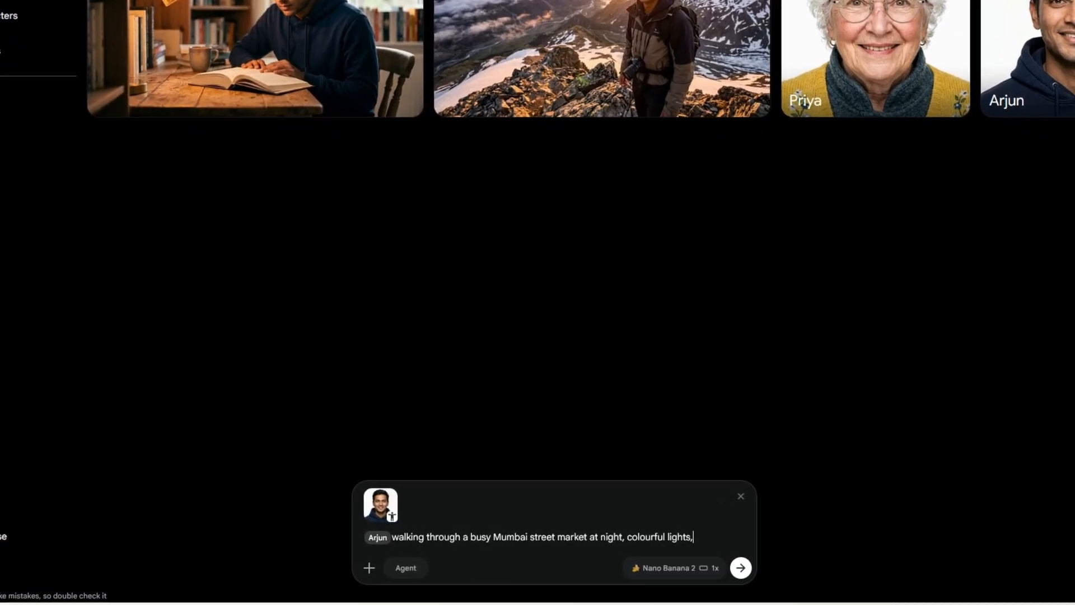
# Complete the prompt with "street food stalls in background, candid photography style, cinematic atmosphere, ultra realistic" and generate the night market image.
pyautogui.write('od stalls in background, candi')
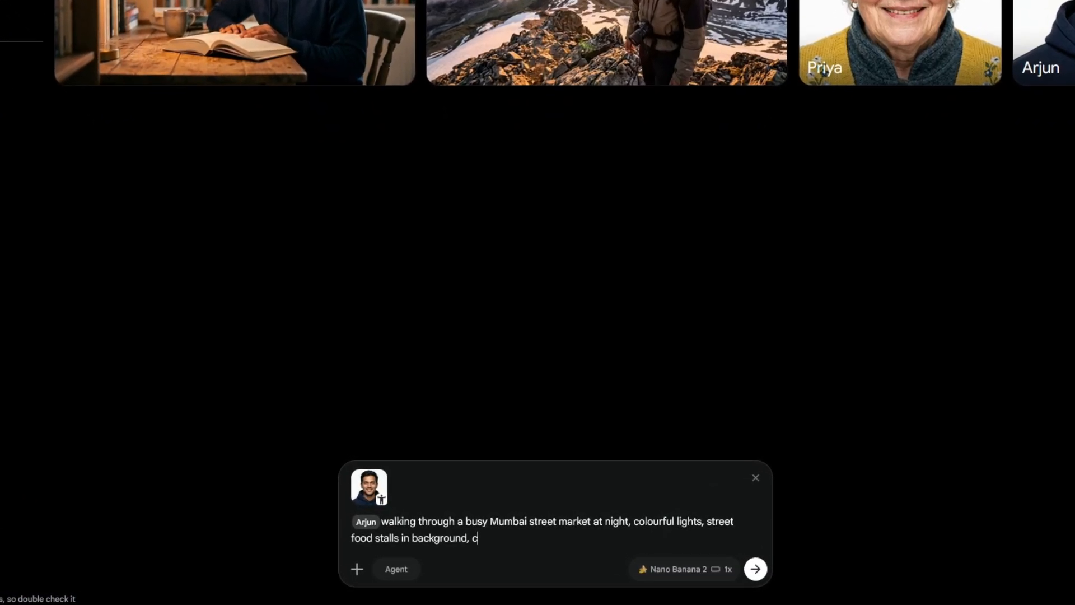
pyautogui.write('d photography st')
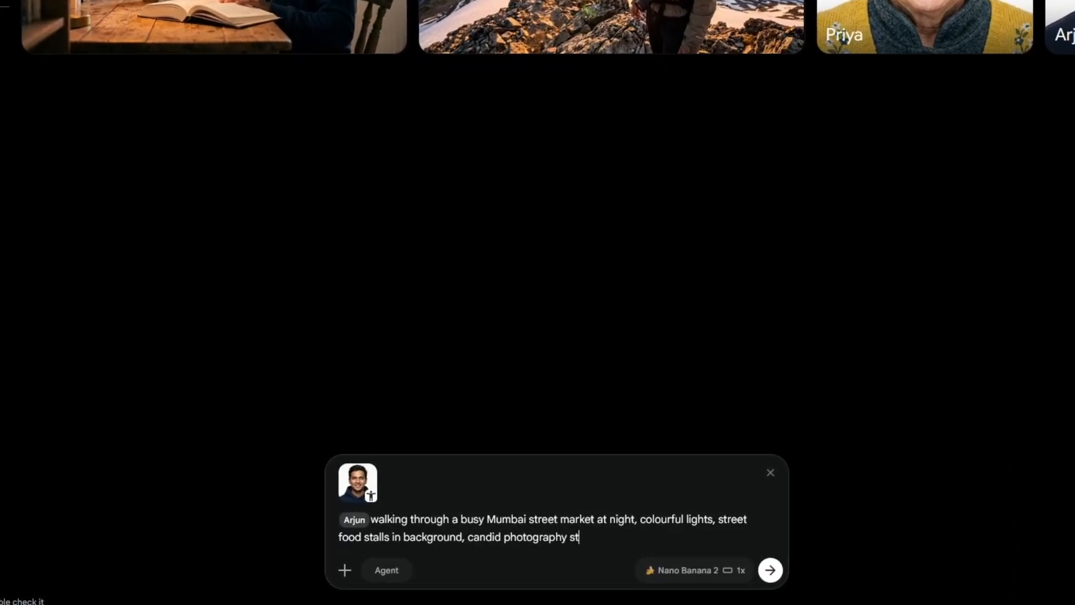
pyautogui.write('yle, cinematic atmosphere, ultra realist')
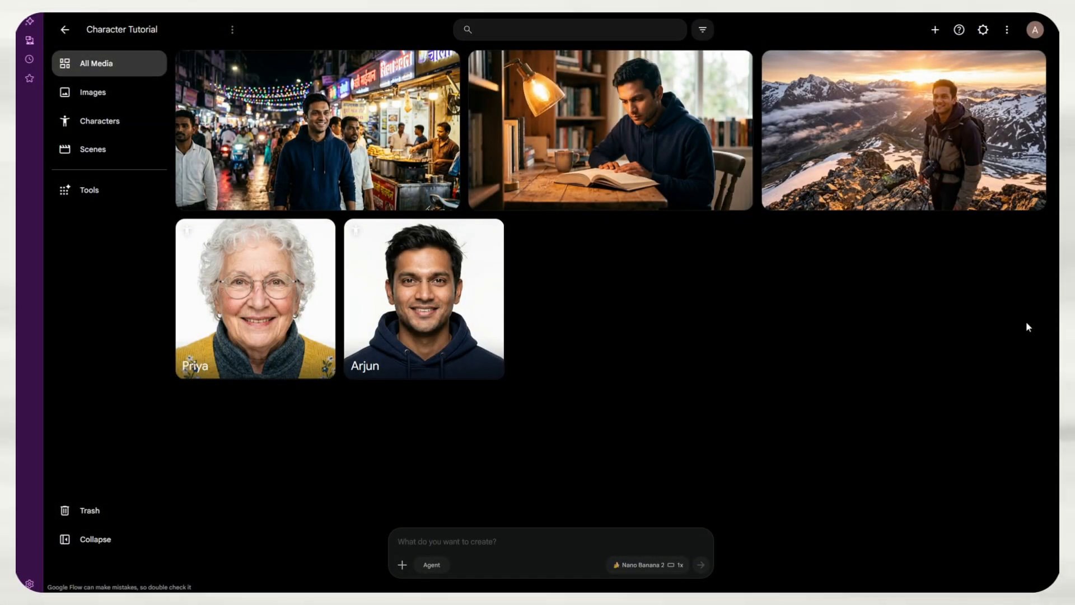
# Create a new project character from the uploaded image Gojo Satoru.png.
pyautogui.click(119, 127)
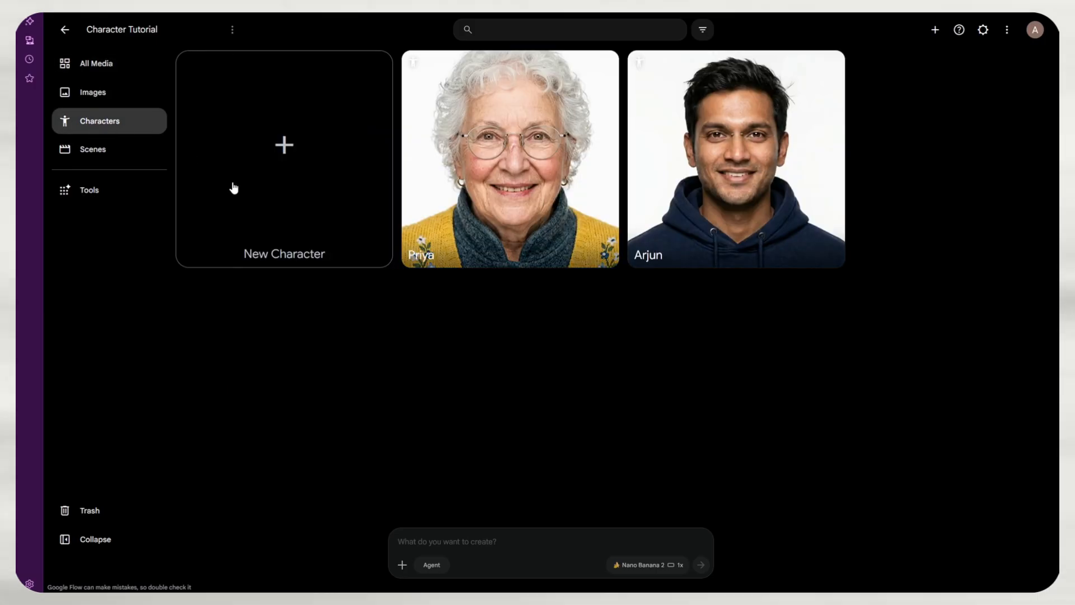
pyautogui.click(285, 212)
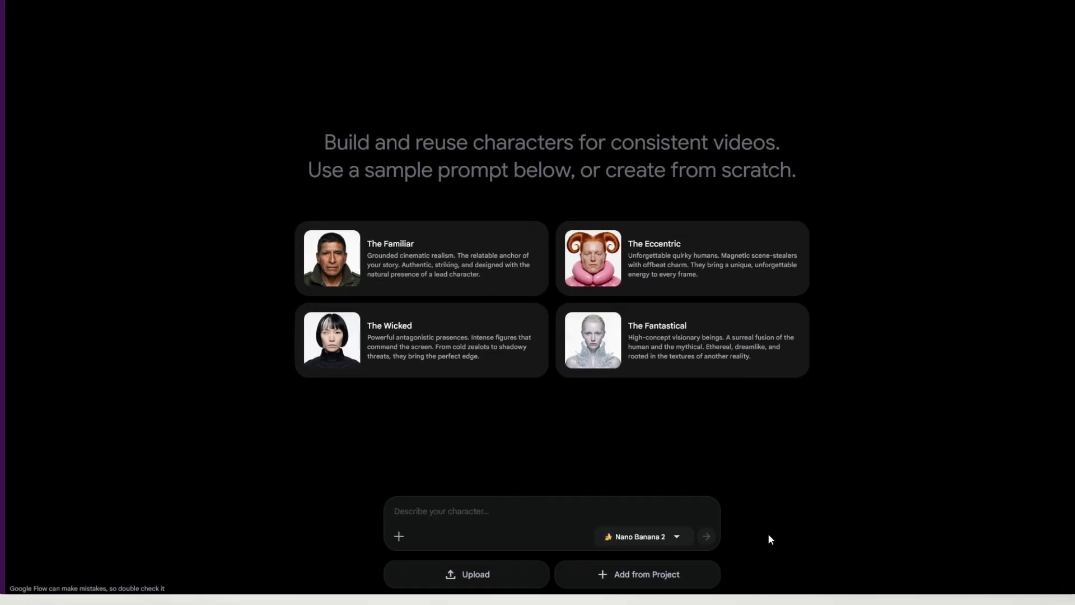
pyautogui.click(471, 574)
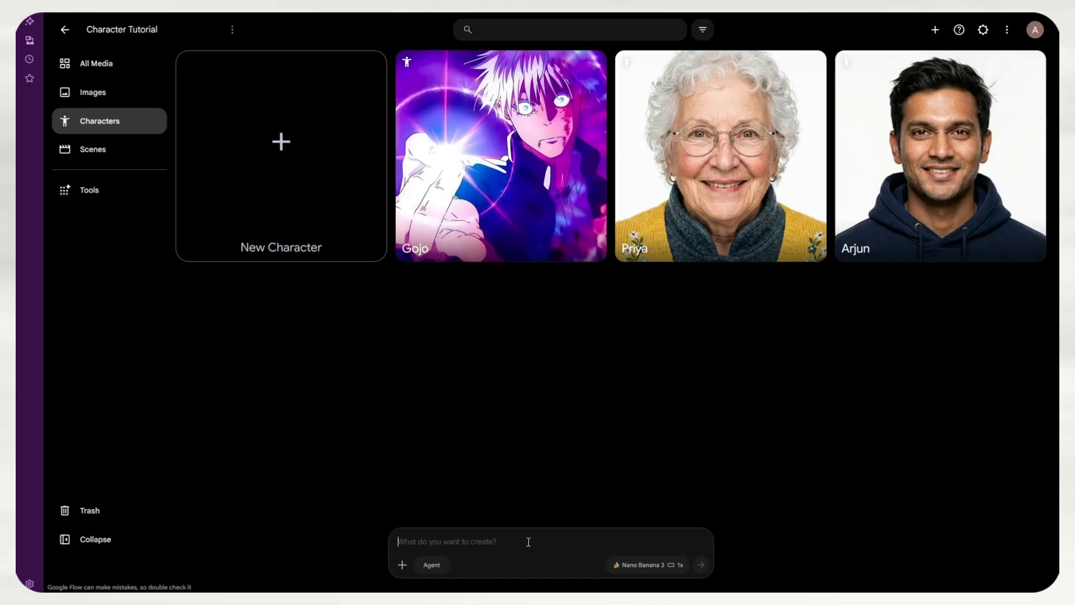
# Generate an image from an @ mention of the Gojo character plus "standing in front of the Eiffel Tower at night, cinematic lighting, travel photography style, ultra realistic".
pyautogui.write('@')
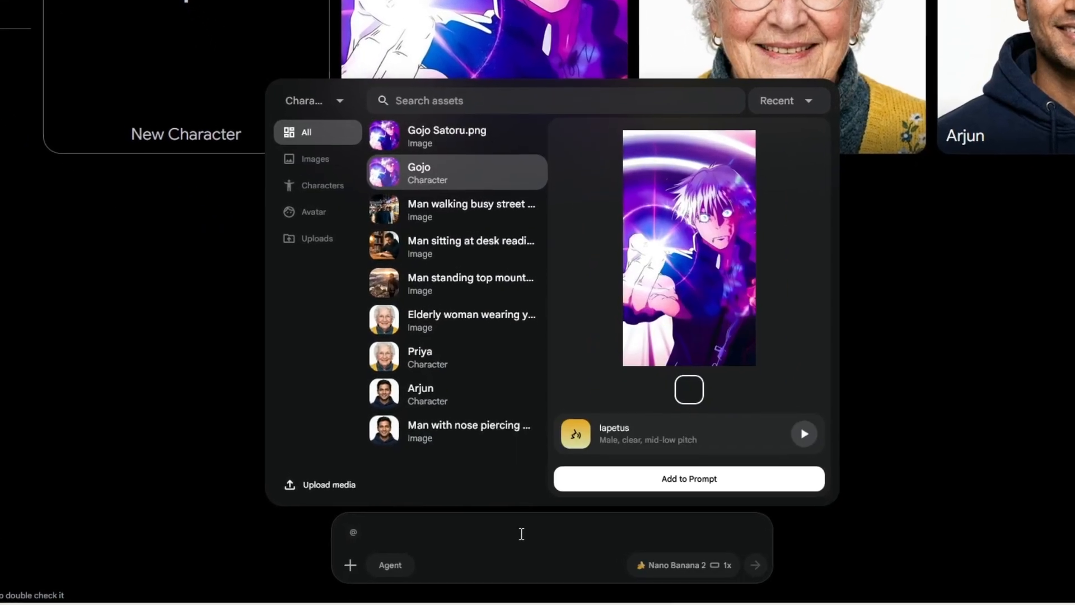
pyautogui.press('Return')
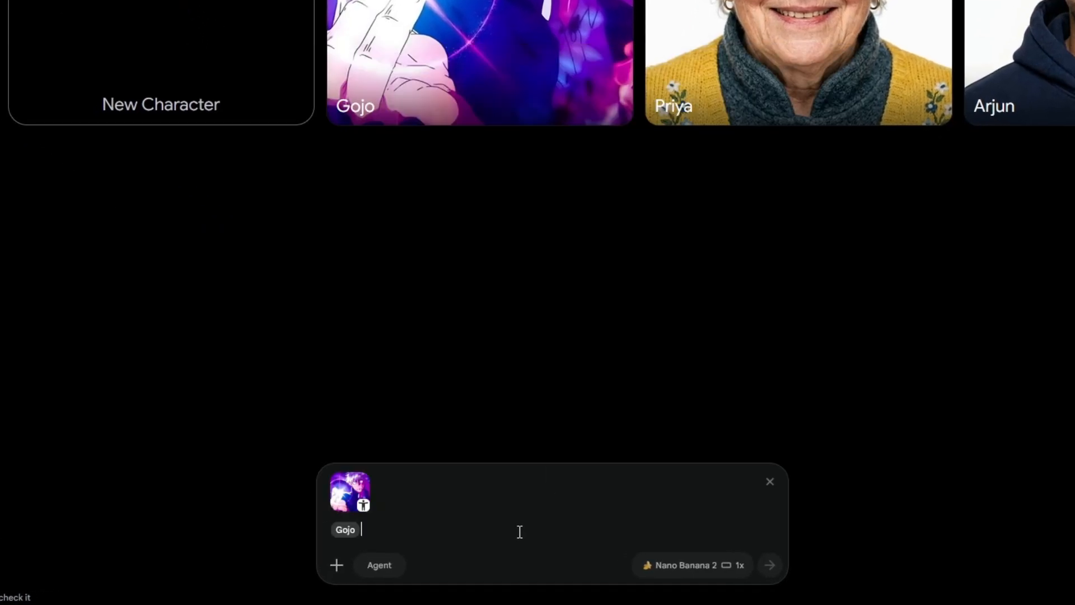
pyautogui.write('standing in front of the Eiffel ')
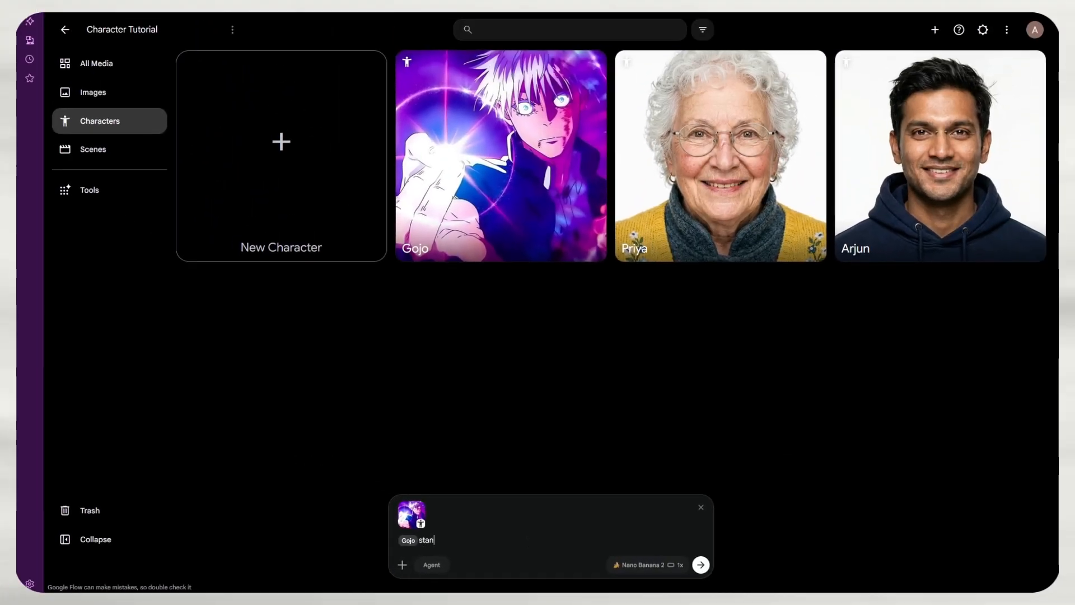
pyautogui.write('Tower at night, cinematic lighting')
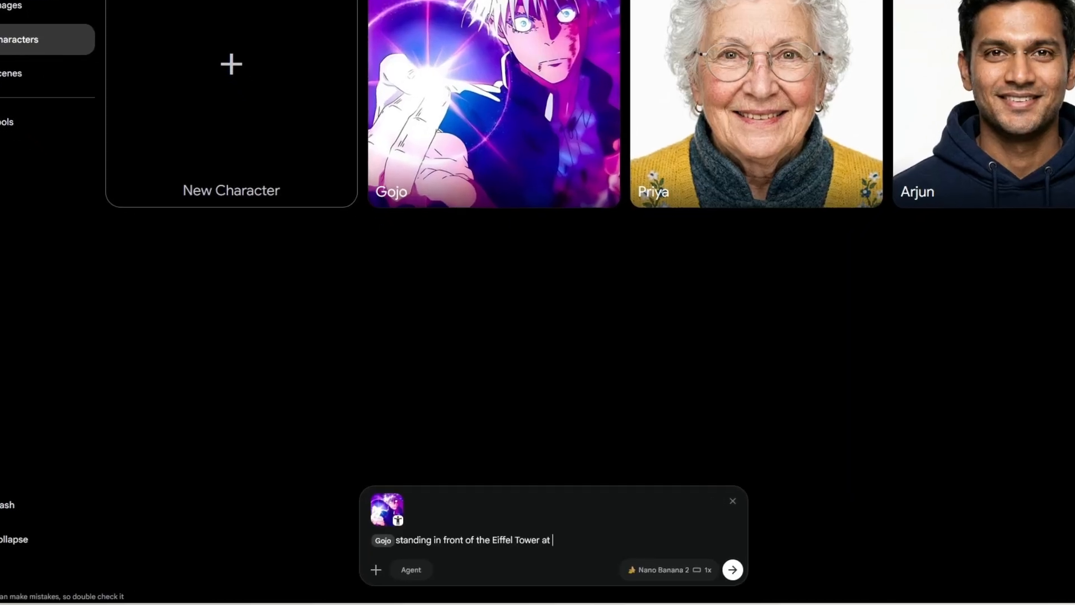
pyautogui.write(', travel photography style, u')
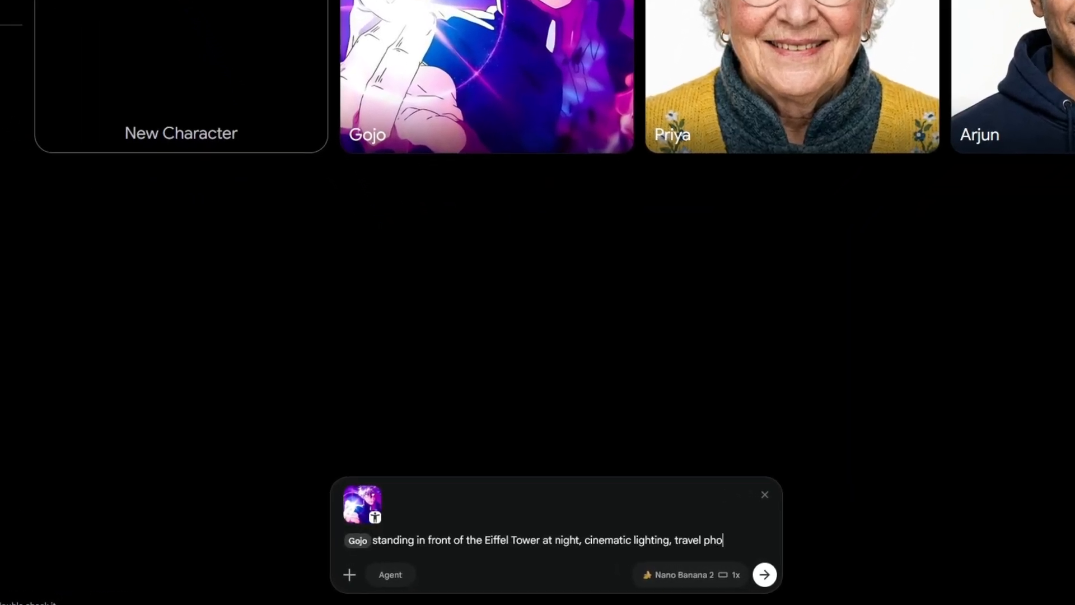
pyautogui.write('ltra realistic')
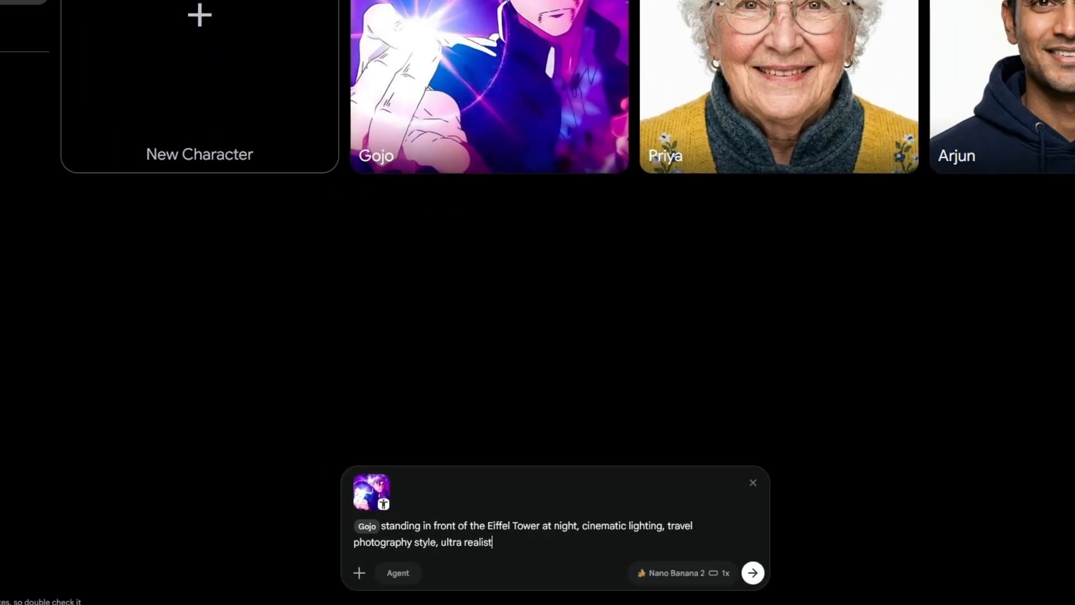
pyautogui.press('Return')
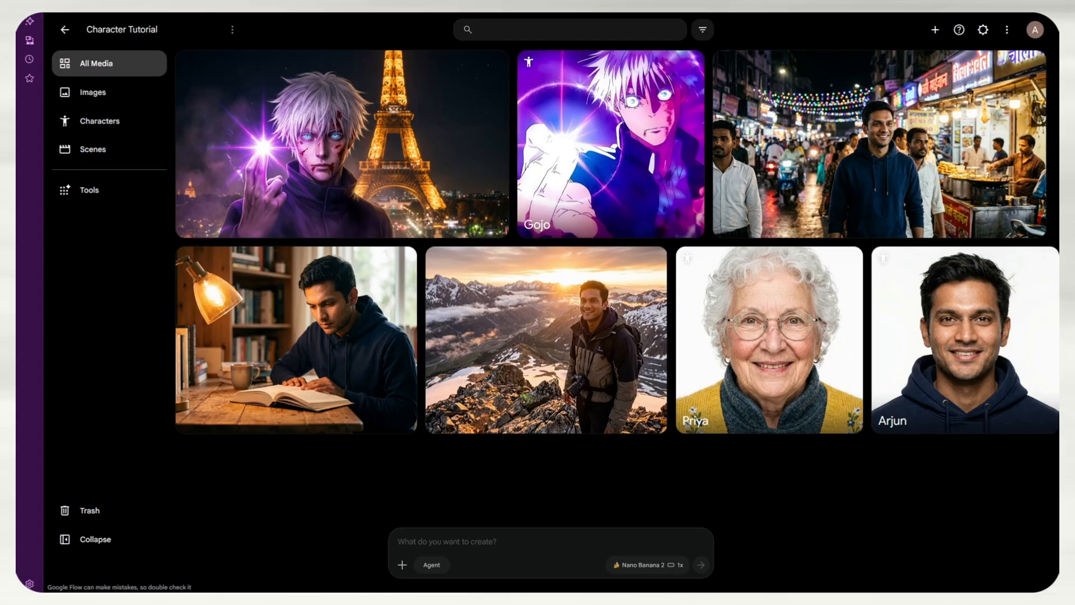
# Reference the generated image of the man on the mountain at sunrise in a new prompt using an @ mention.
pyautogui.write('@')
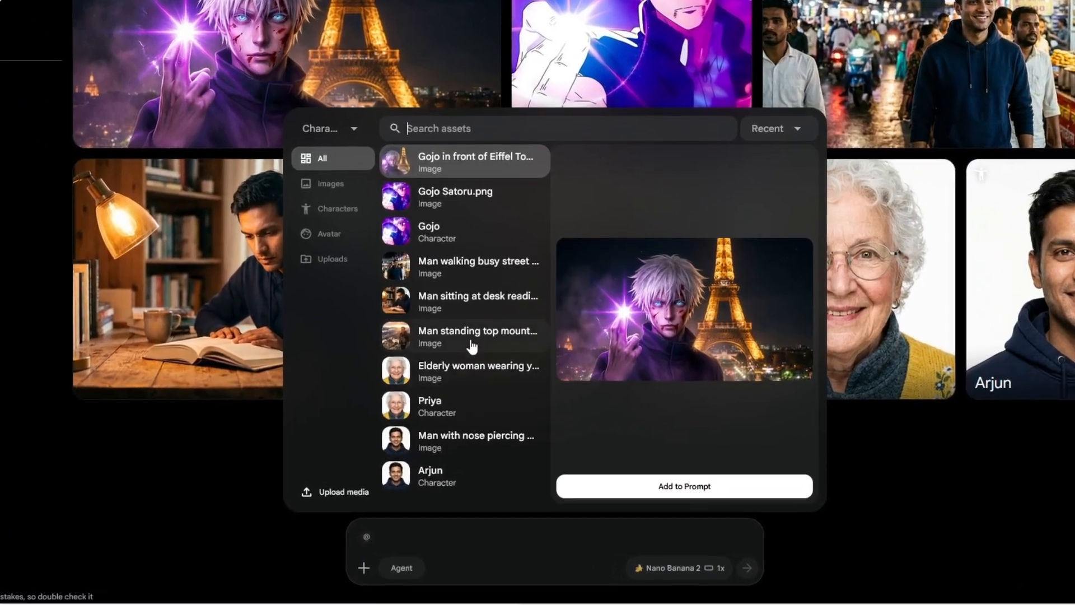
pyautogui.click(472, 346)
pyautogui.click(622, 488)
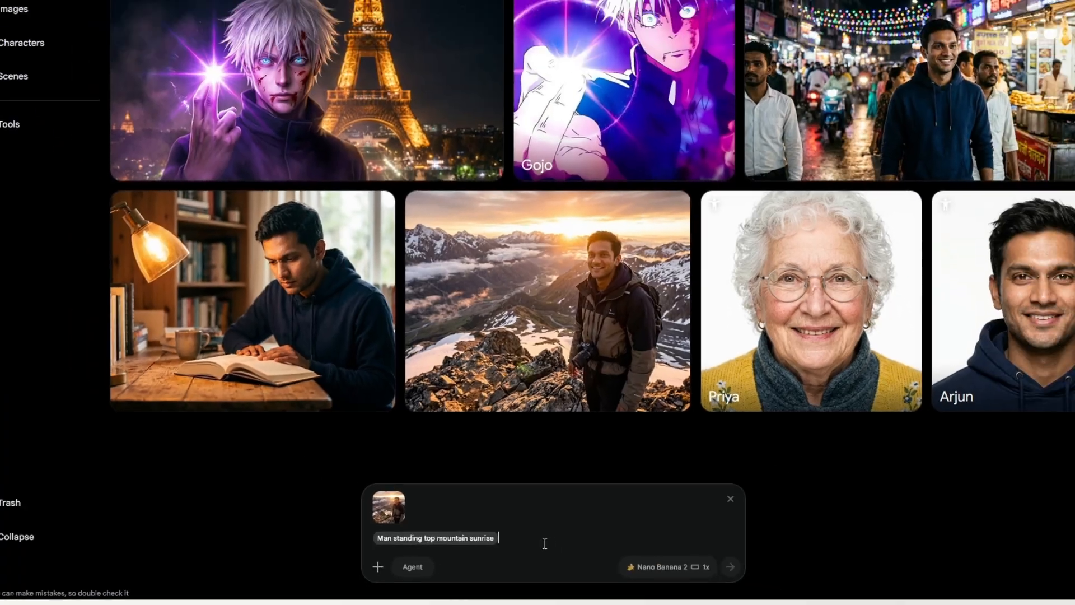
# Complete the prompt with "Slow cinematic push forward, golden hour light gently shifting, light wind moving the character's hair, atmosphere and dramatic, ultra realistic".
pyautogui.write('Slow cinematic push forward, ')
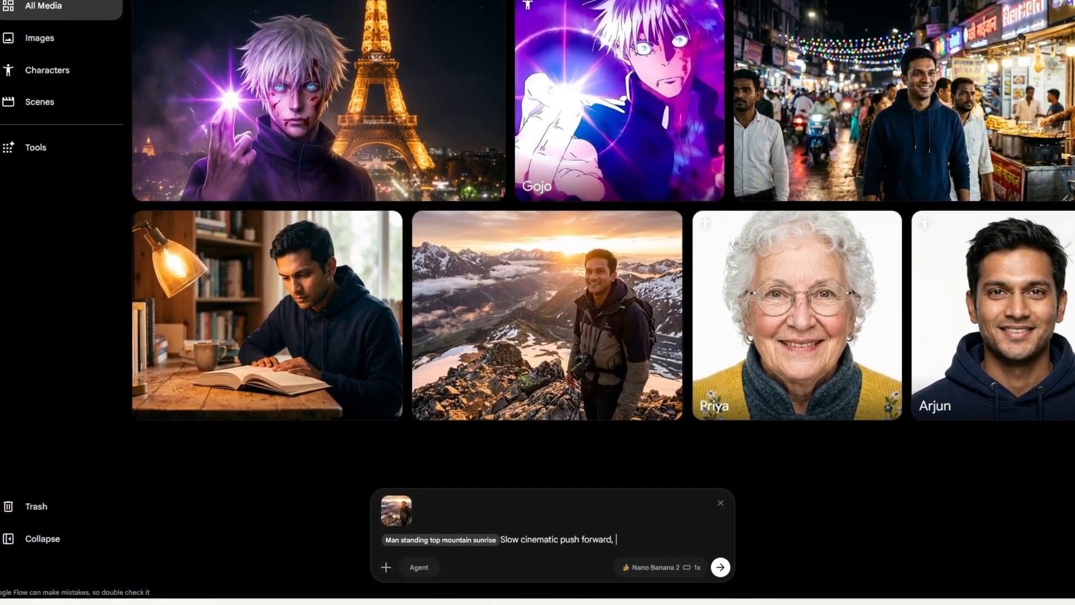
pyautogui.write('golden h')
pyautogui.write('our light gently shifting, light wind moving the')
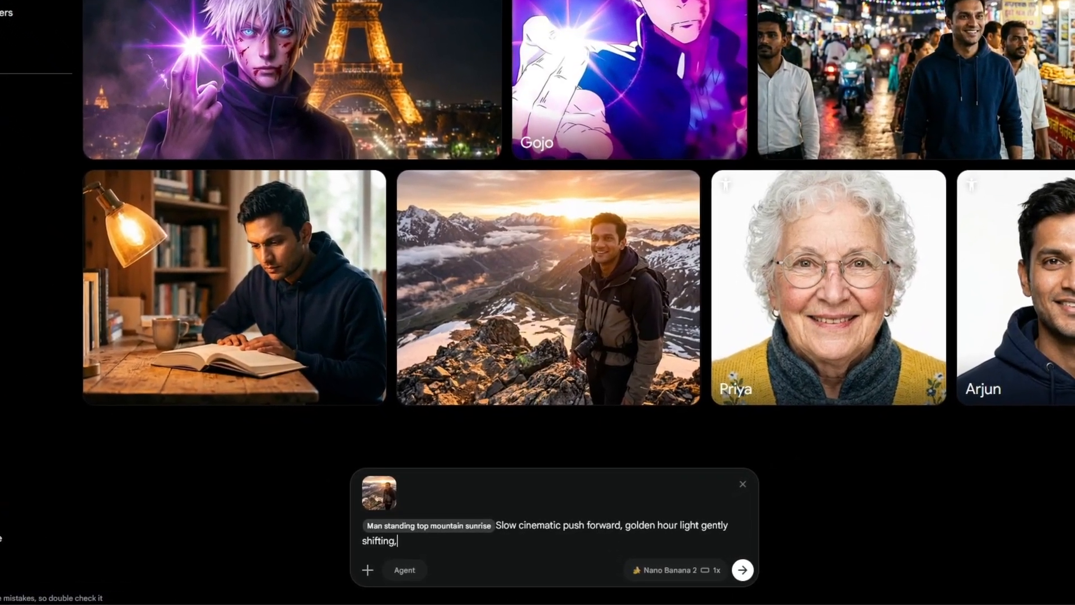
pyautogui.write(" character's hair, atmosphere a")
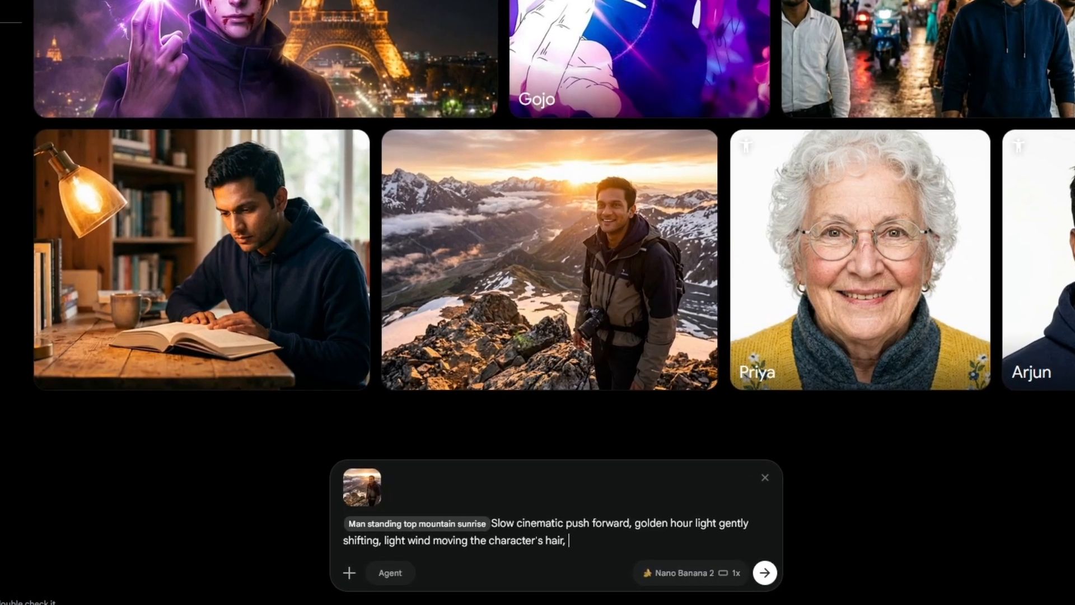
pyautogui.write('nd dramatic, ultra realistic')
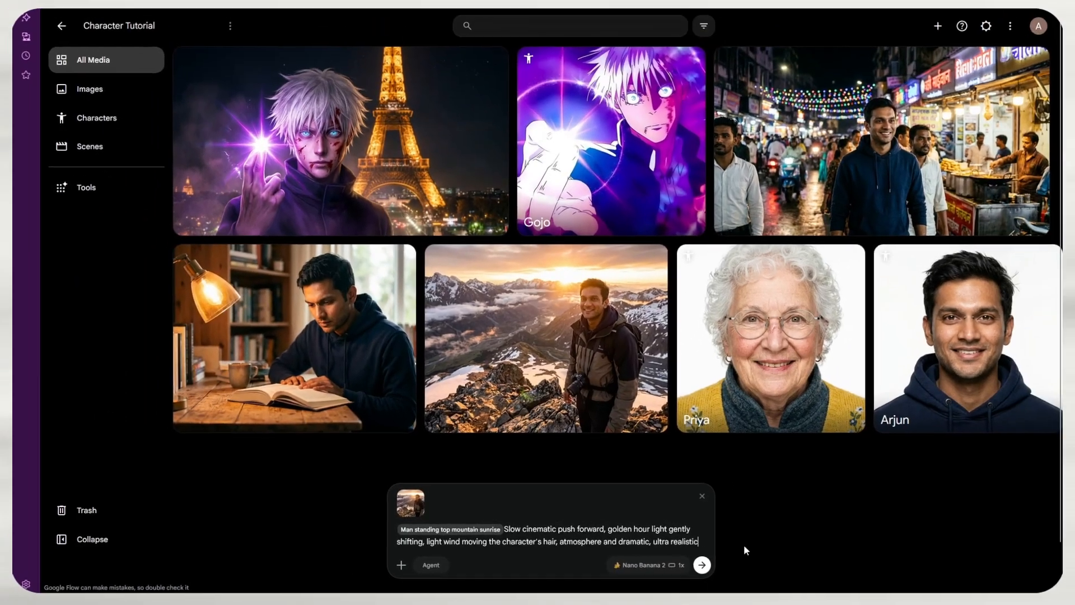
# Generate the mountain sunrise scene as a video instead of an image and play the resulting clip.
pyautogui.click(644, 566)
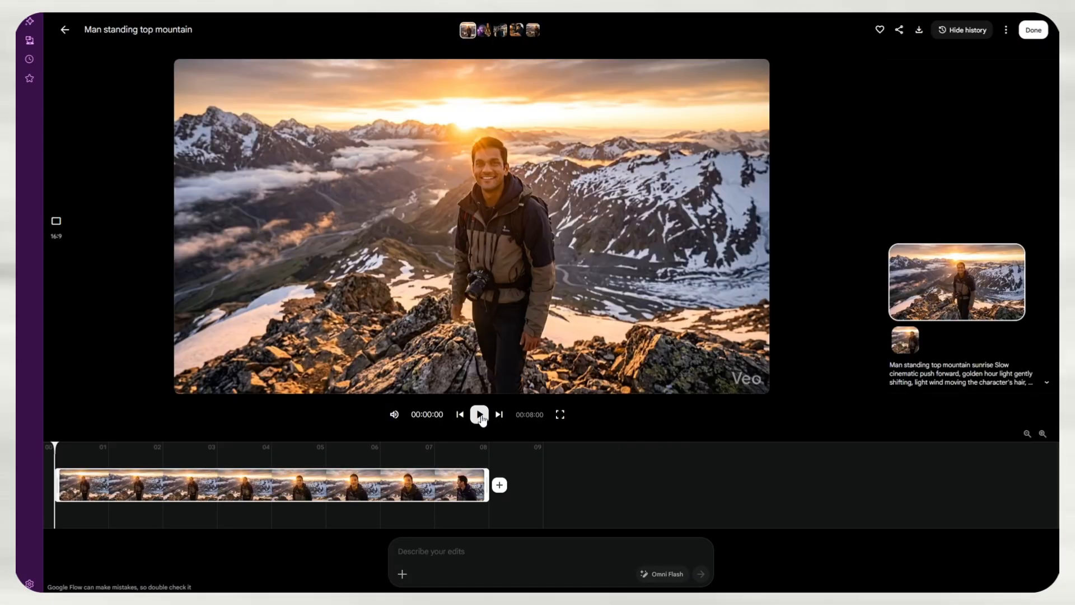
pyautogui.click(480, 414)
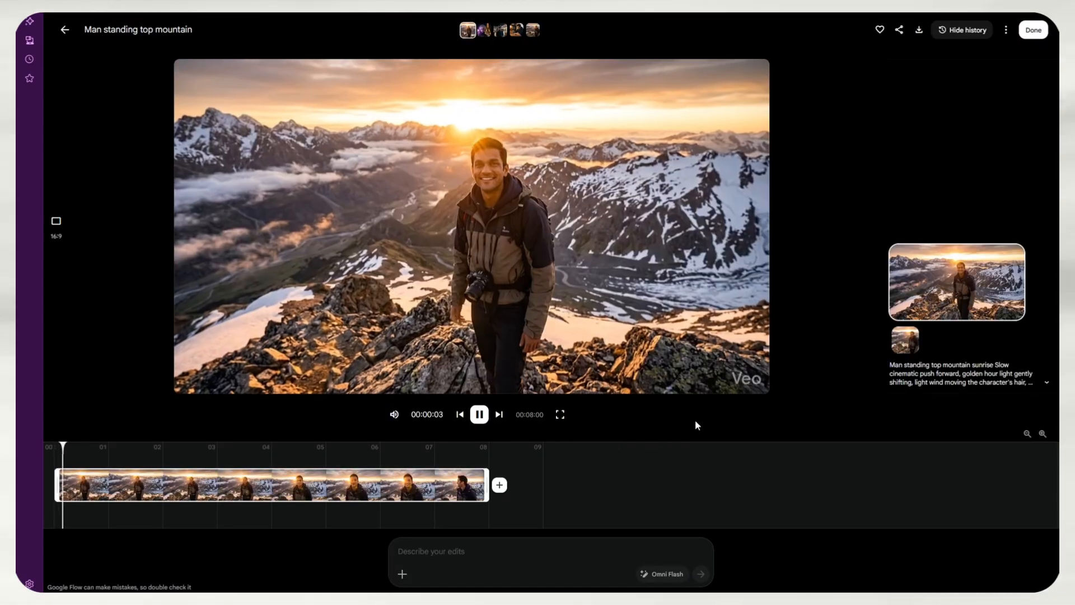